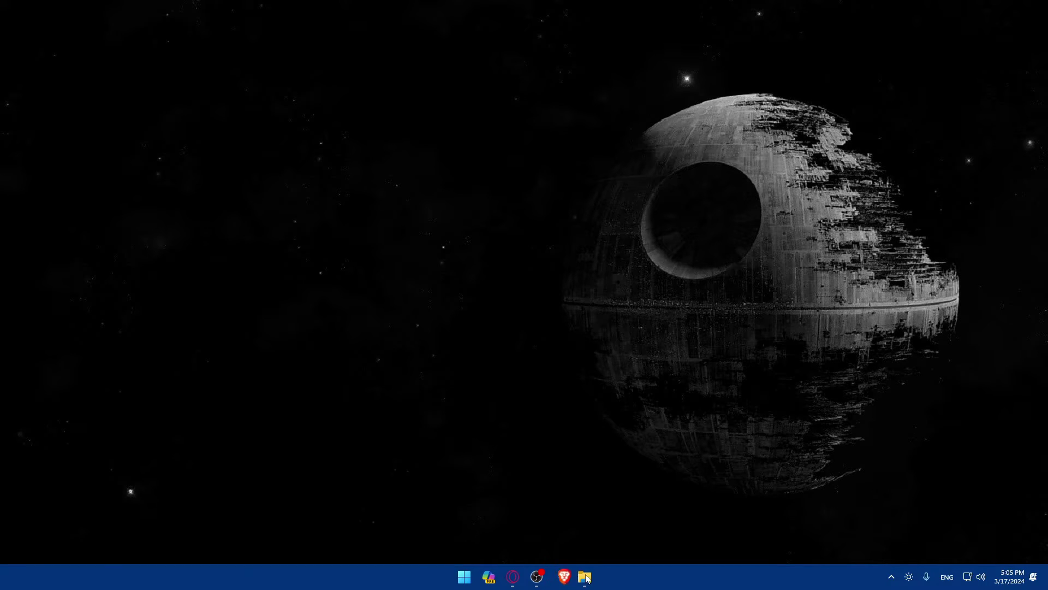
- Reorder the pinned Brave shortcut on the taskbar and launch Brave to a New Tab page
{"action": "left_click_drag", "start_coordinate": [592, 578], "coordinate": [617, 573]}
{"action": "left_click", "coordinate": [584, 576]}
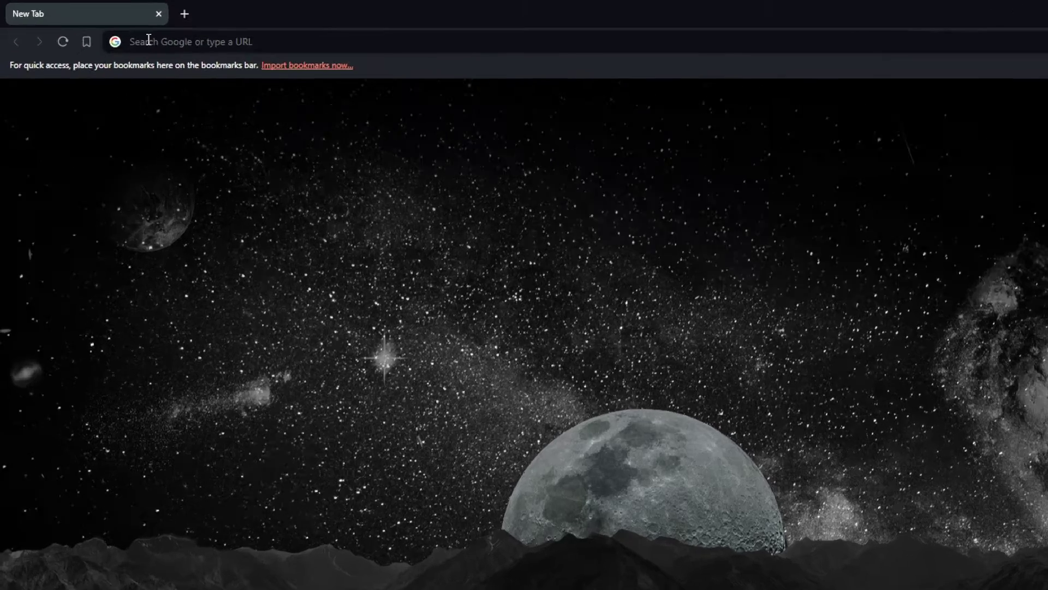
- Go to venmo.com from the Brave address bar
{"action": "left_click", "coordinate": [116, 32]}
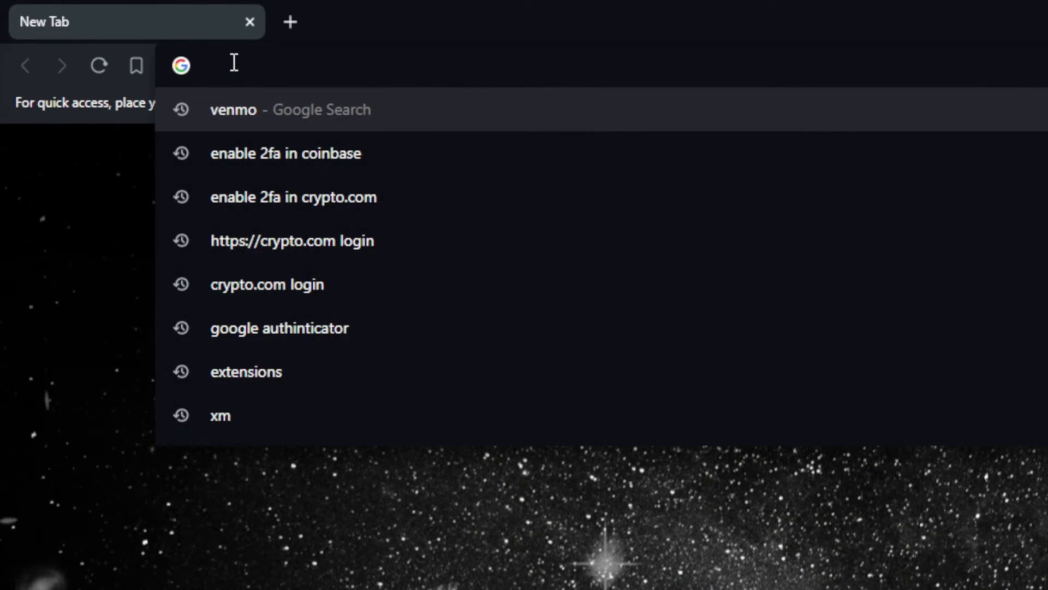
{"action": "type", "text": "venmo.com"}
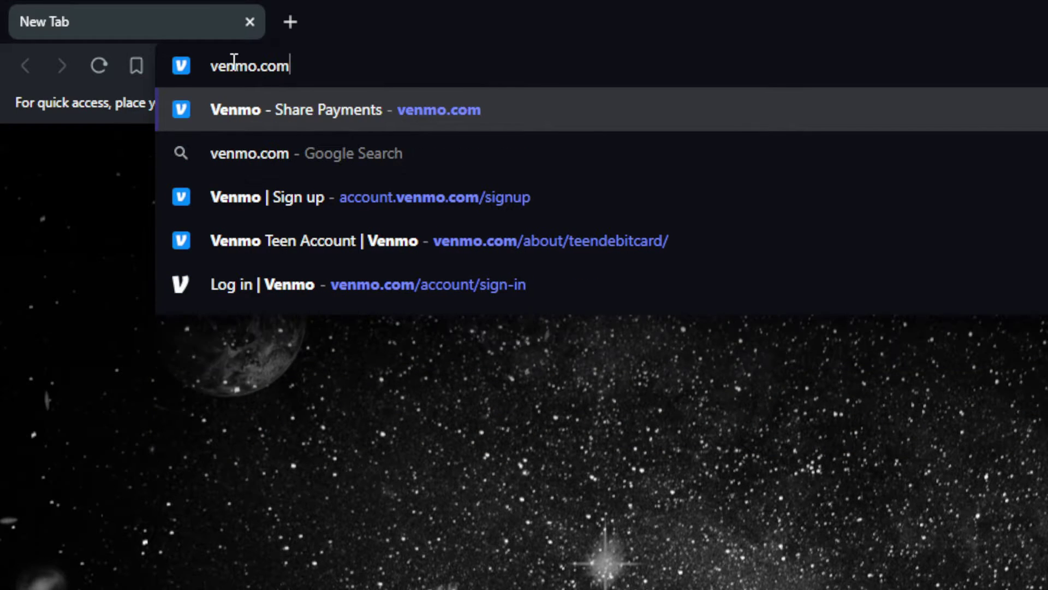
{"action": "key", "text": "Return"}
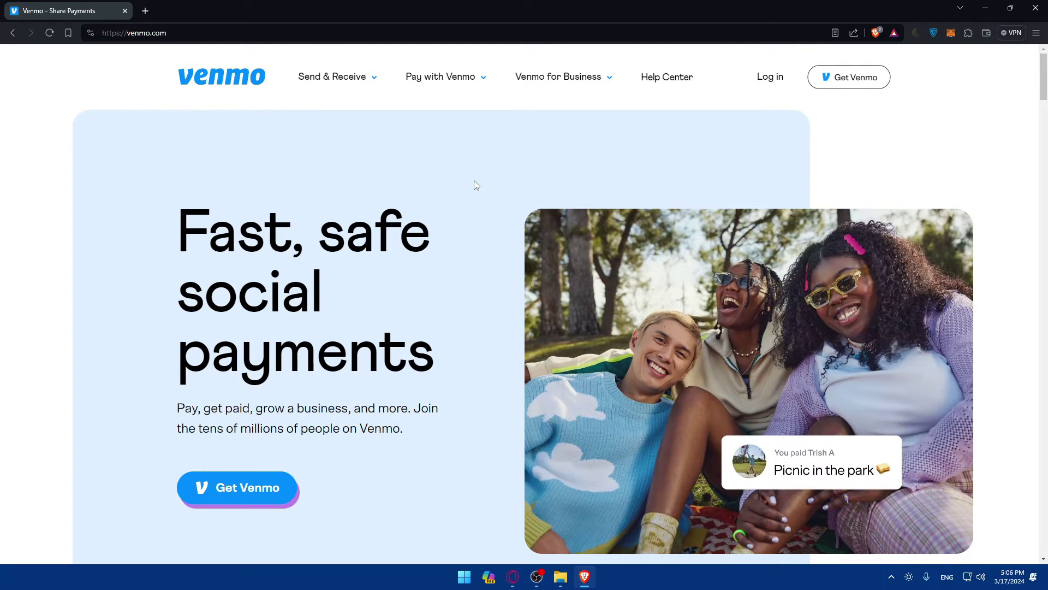
- Start logging in with the saved account e-mail, then switch to Sign up instead
{"action": "left_click", "coordinate": [764, 78]}
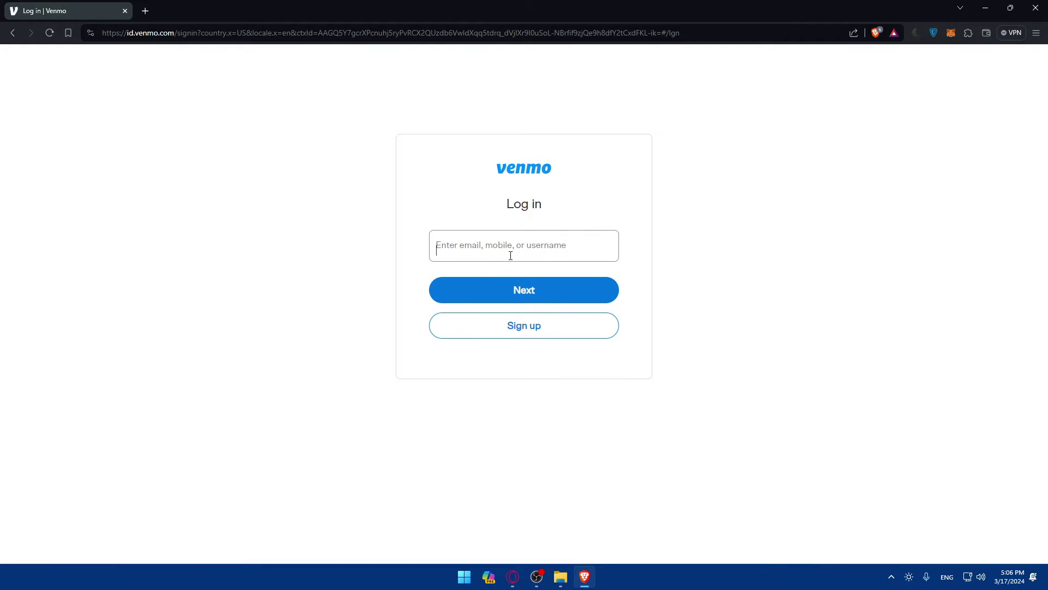
{"action": "left_click", "coordinate": [510, 256]}
{"action": "left_click", "coordinate": [516, 280]}
{"action": "left_click", "coordinate": [507, 289]}
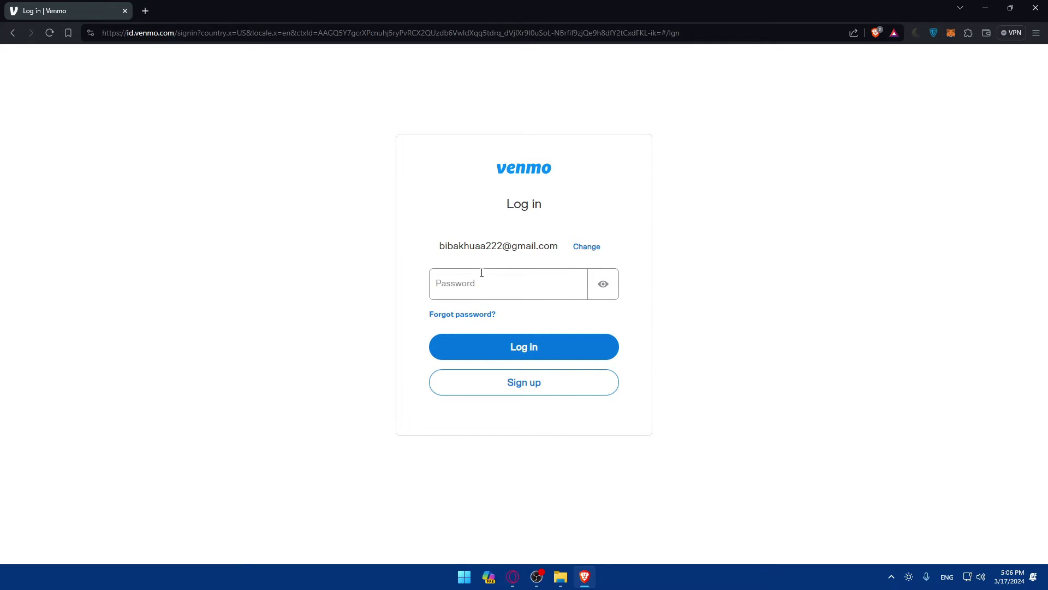
{"action": "left_click", "coordinate": [532, 387]}
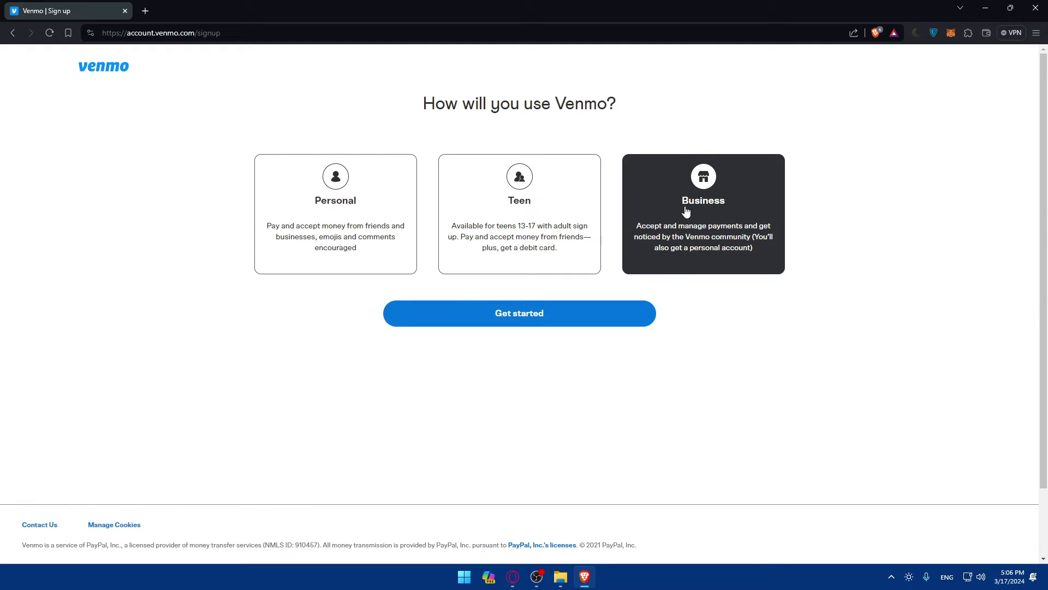
- Choose a Personal account type and begin the personal sign-up
{"action": "left_click_drag", "start_coordinate": [323, 105], "coordinate": [696, 96]}
{"action": "left_click", "coordinate": [467, 138]}
{"action": "left_click", "coordinate": [367, 239]}
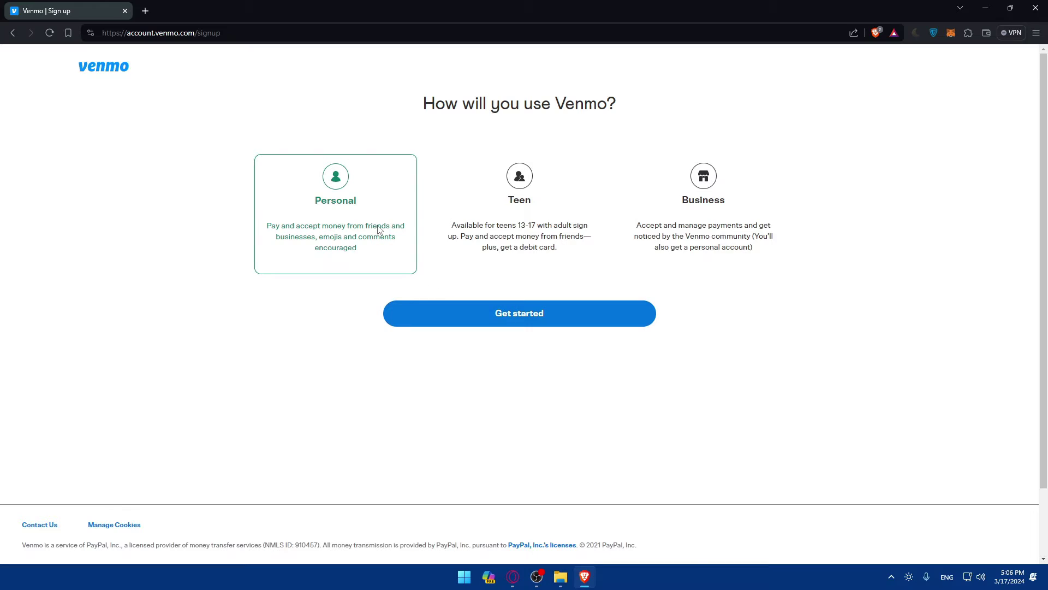
{"action": "left_click", "coordinate": [489, 315]}
- Autofill the phone number, submit the pasted texted code, then go back to edit the number
{"action": "left_click", "coordinate": [461, 232]}
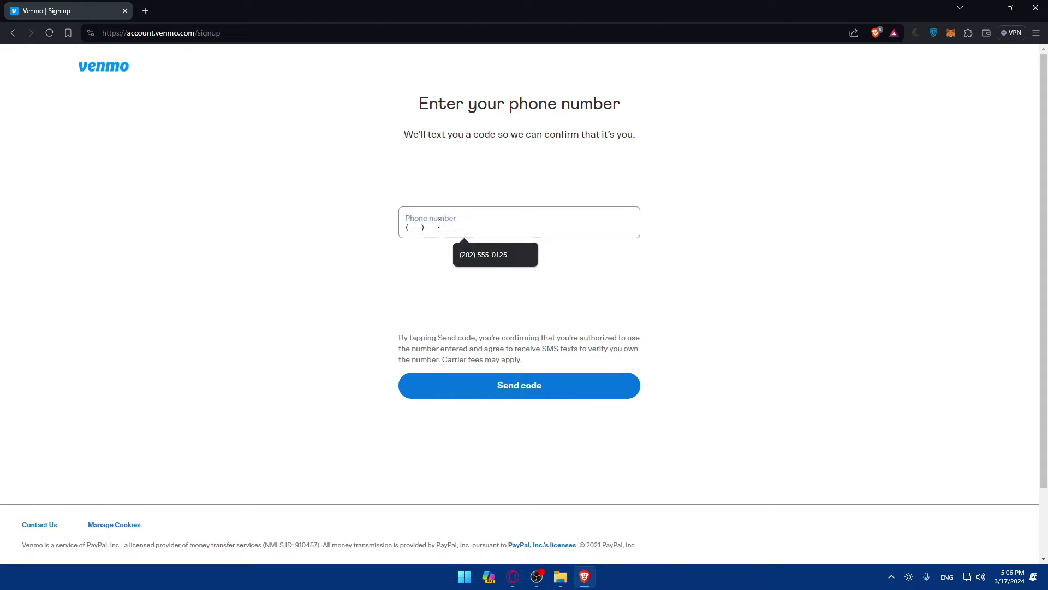
{"action": "left_click", "coordinate": [475, 255]}
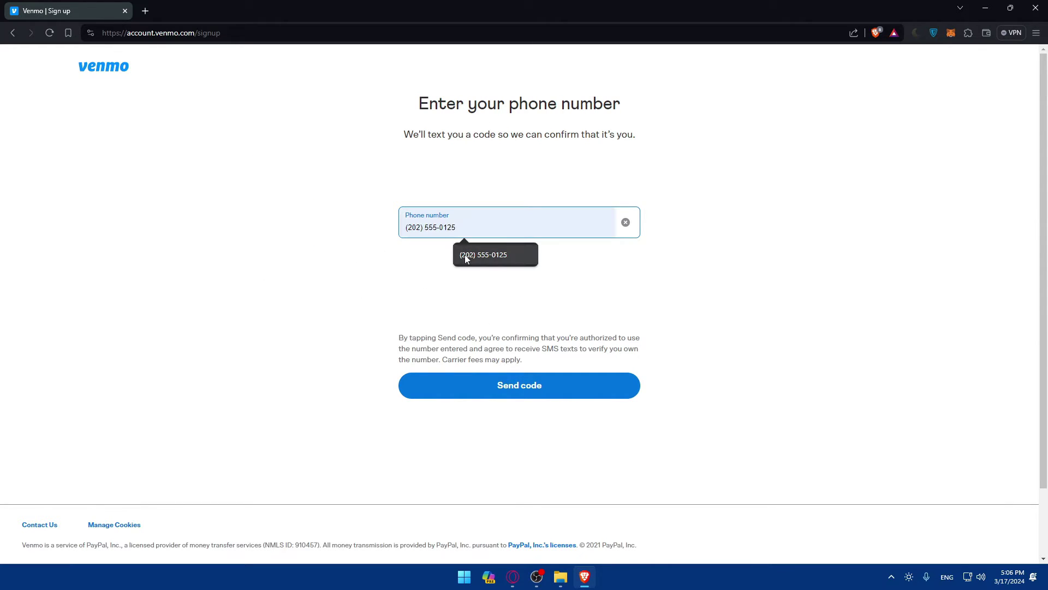
{"action": "left_click", "coordinate": [505, 387]}
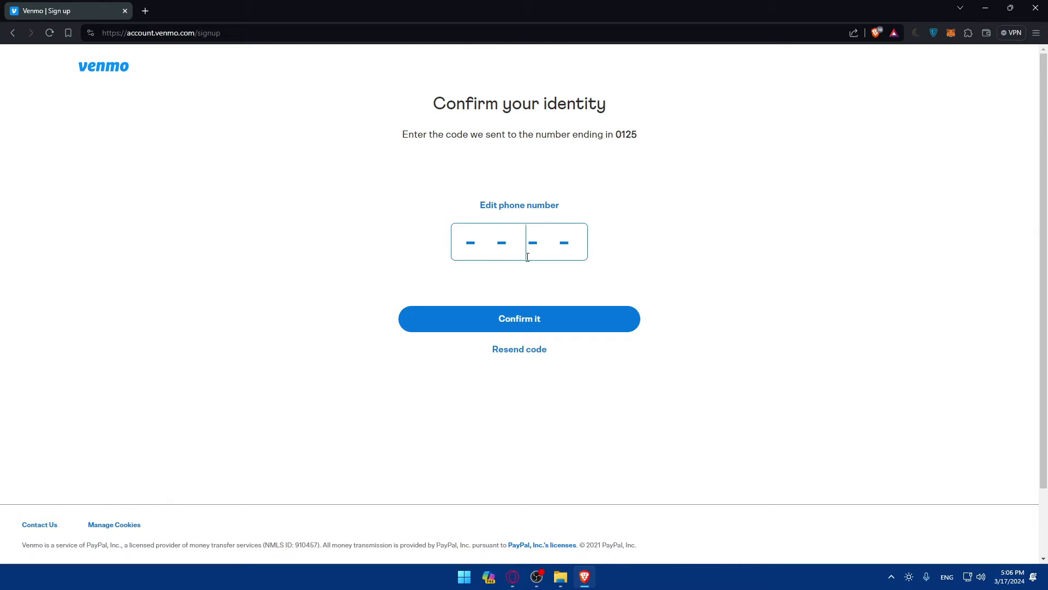
{"action": "left_click", "coordinate": [528, 313]}
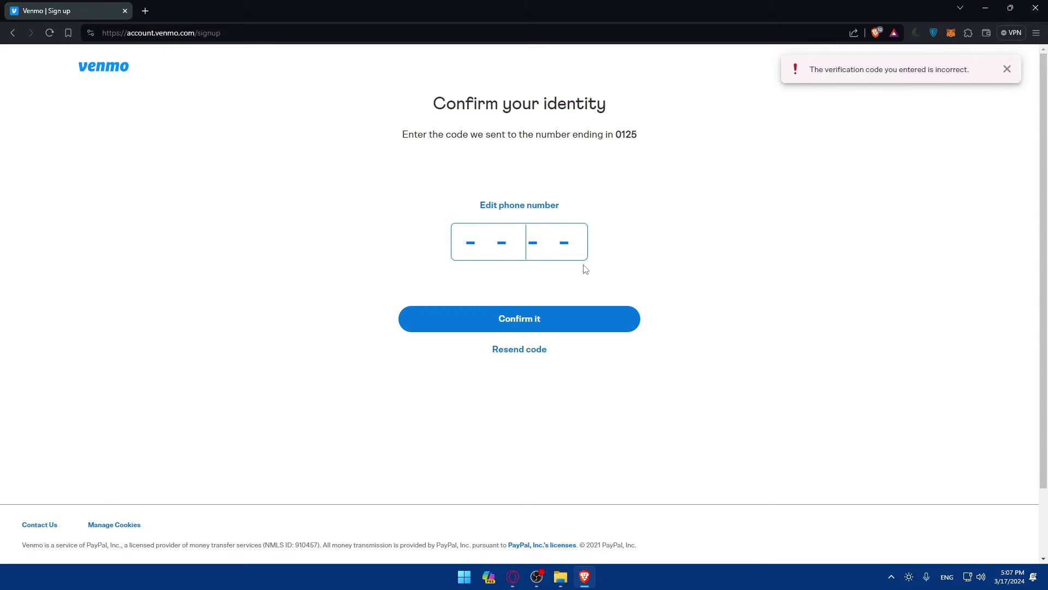
{"action": "left_click", "coordinate": [481, 209]}
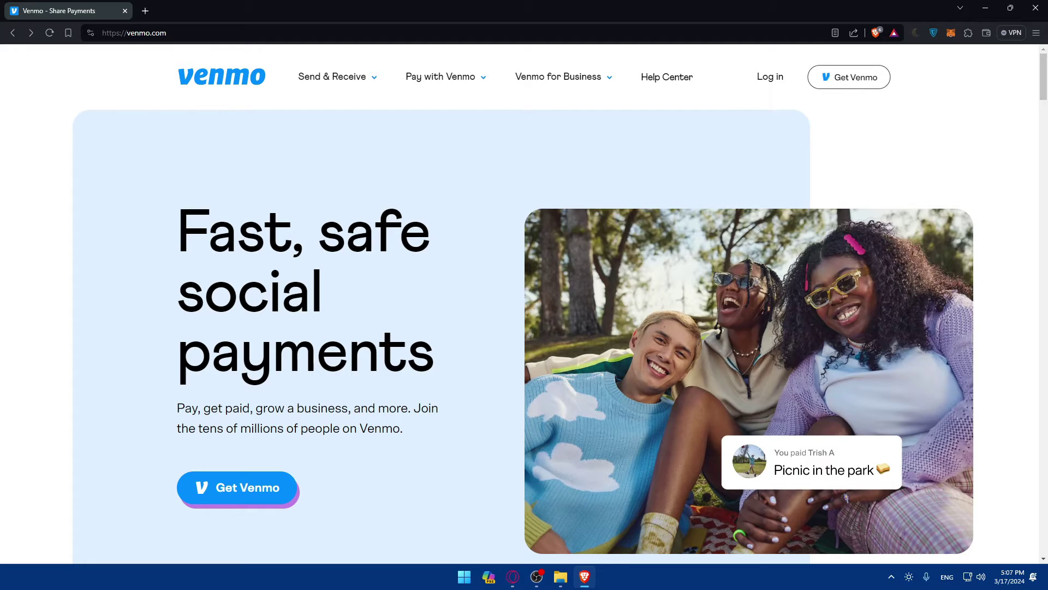
- Search for Google Authenticator in a new tab and open its Google Play listing
{"action": "left_click", "coordinate": [145, 11]}
{"action": "type", "text": "g"}
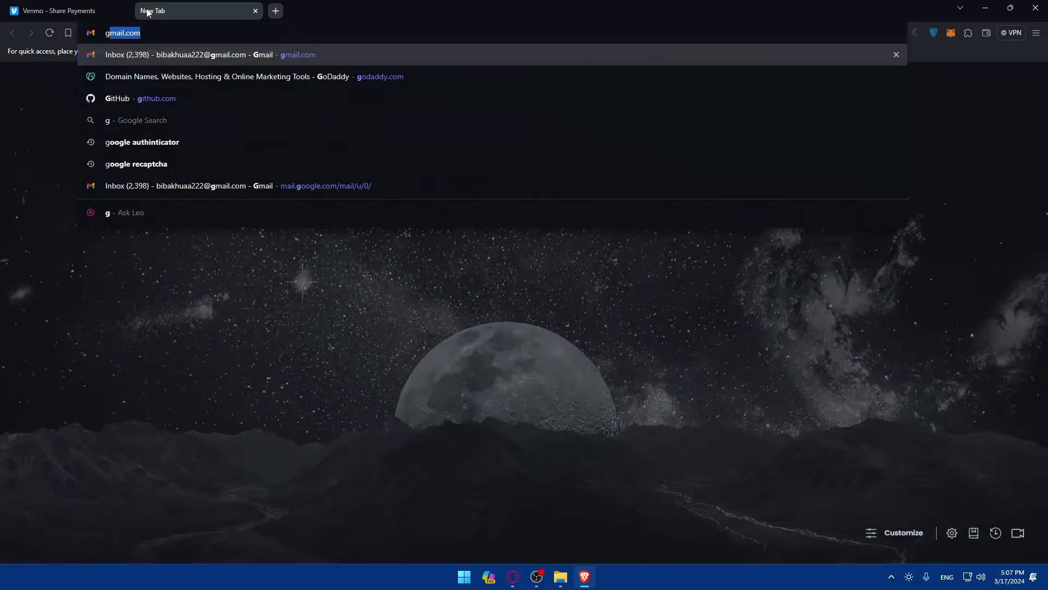
{"action": "type", "text": "oogle "}
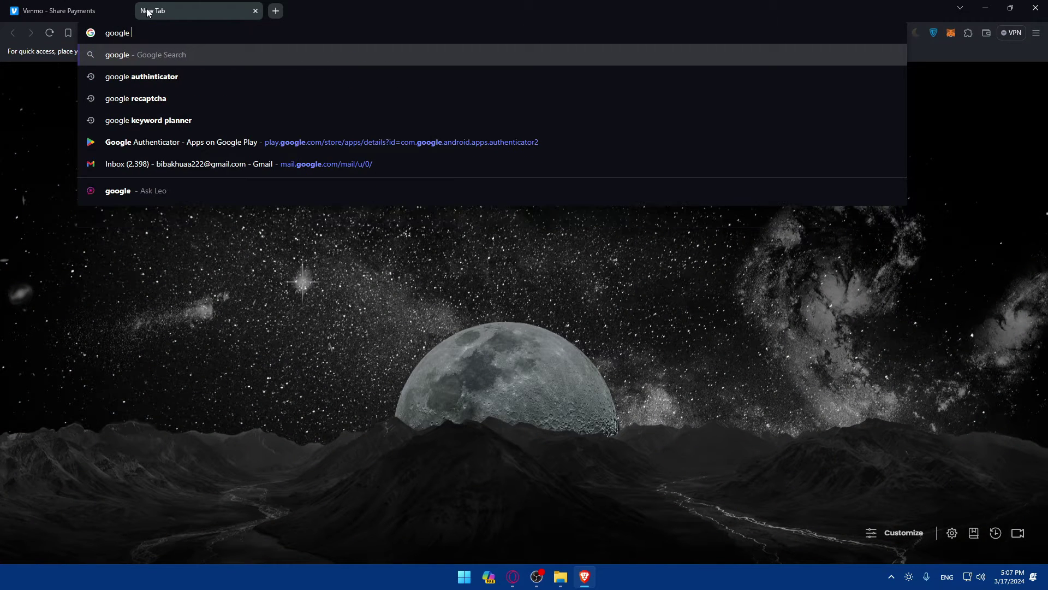
{"action": "type", "text": "authen"}
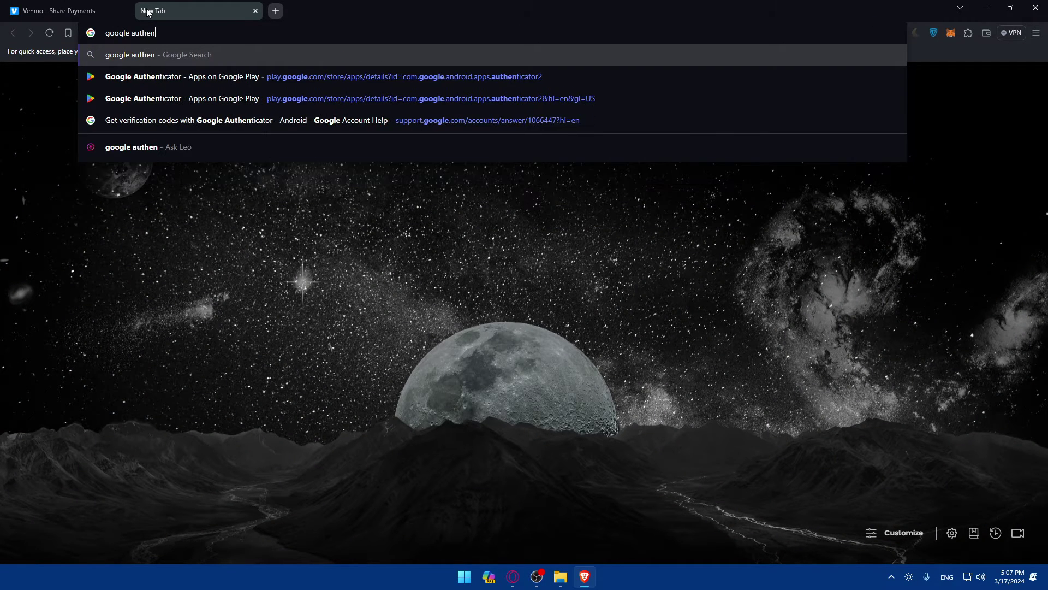
{"action": "type", "text": "tiocator"}
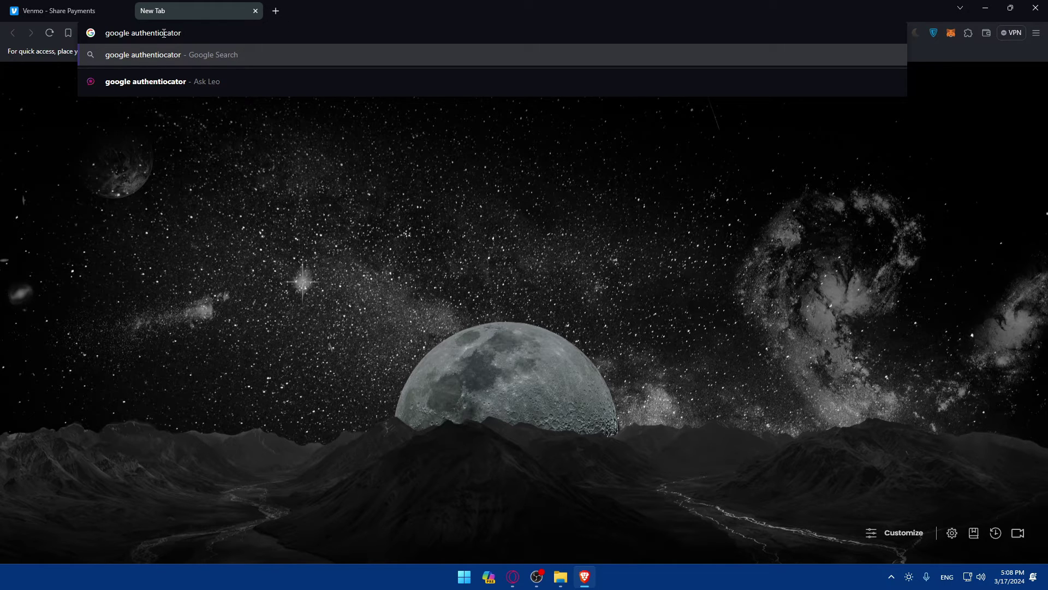
{"action": "key", "text": "Return"}
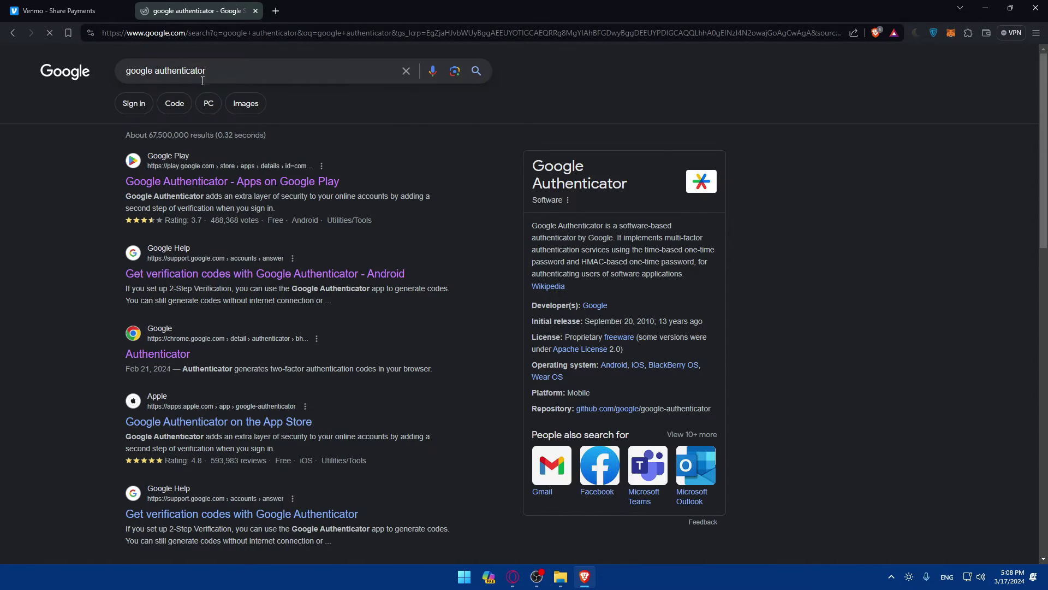
{"action": "left_click", "coordinate": [245, 182]}
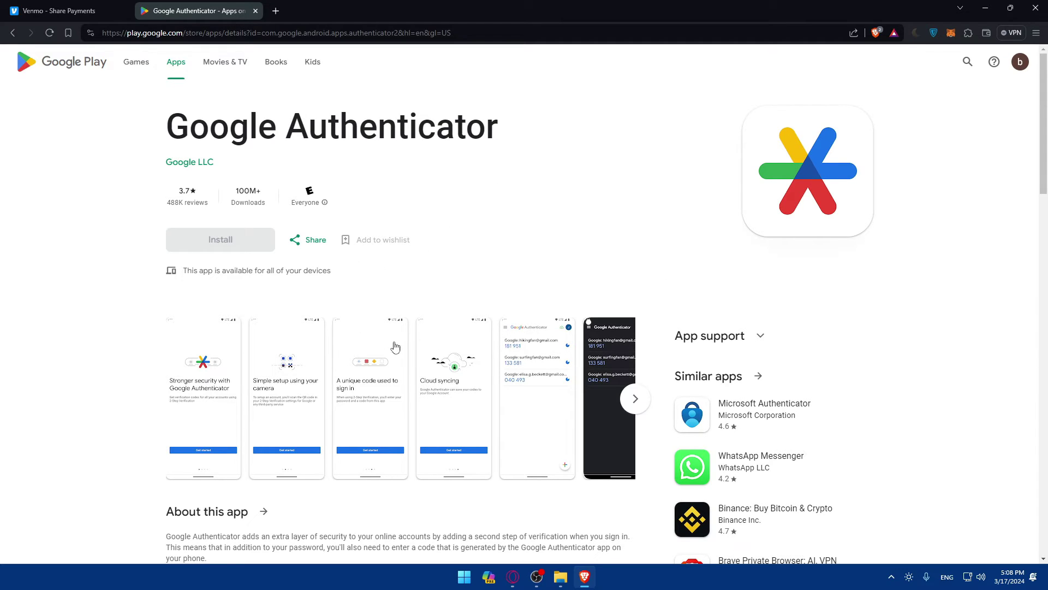
- Enlarge the app screenshots, ending on the one showing account codes
{"action": "left_click", "coordinate": [187, 377]}
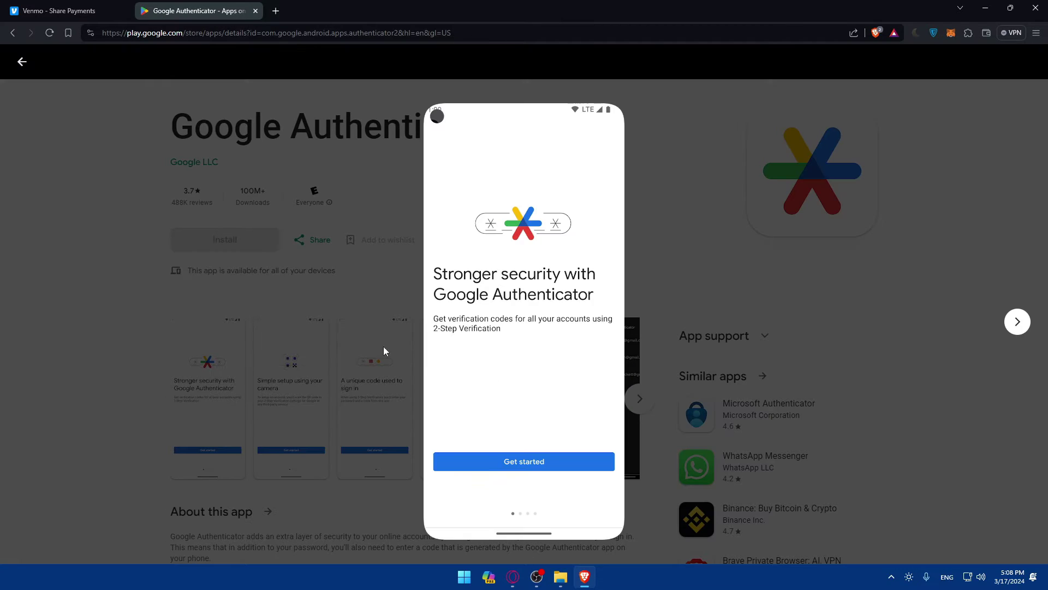
{"action": "left_click", "coordinate": [545, 451]}
{"action": "left_click", "coordinate": [538, 373]}
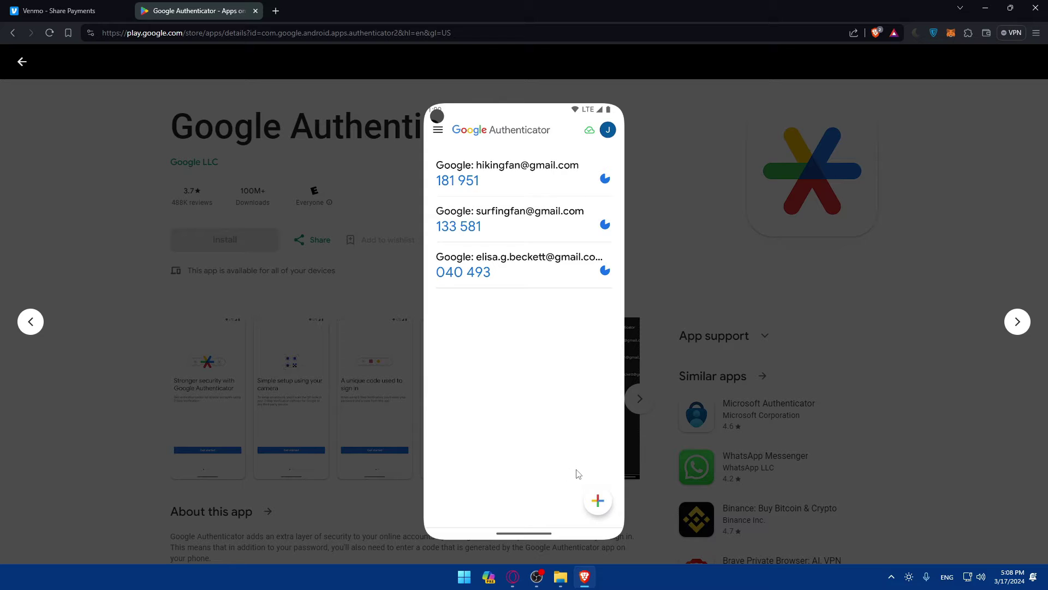
- Flip between the Venmo homepage and the Authenticator account-codes screenshot, then open a blank third tab
{"action": "left_click", "coordinate": [45, 14]}
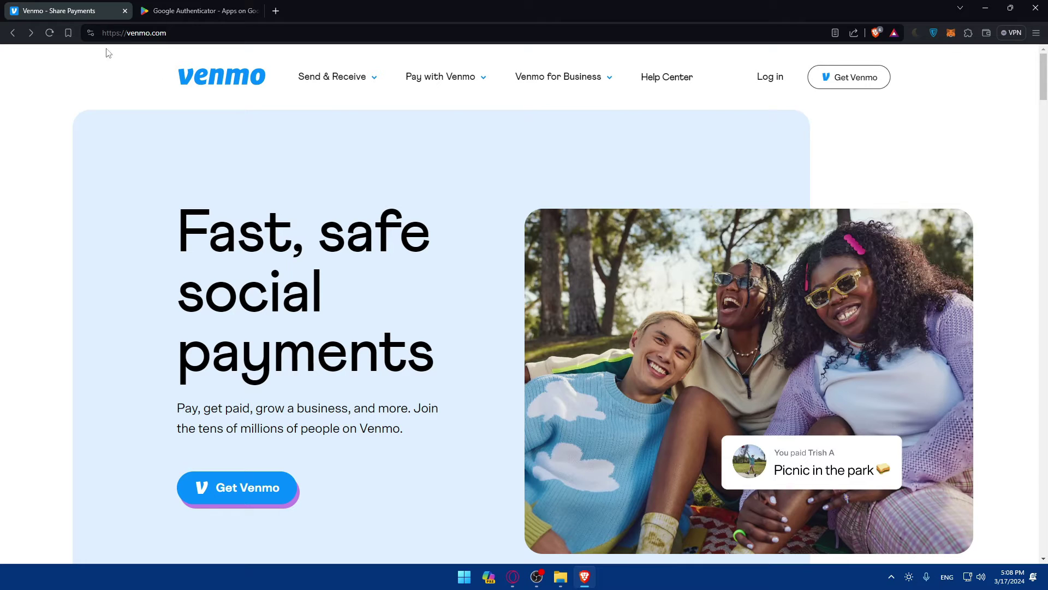
{"action": "left_click", "coordinate": [177, 13]}
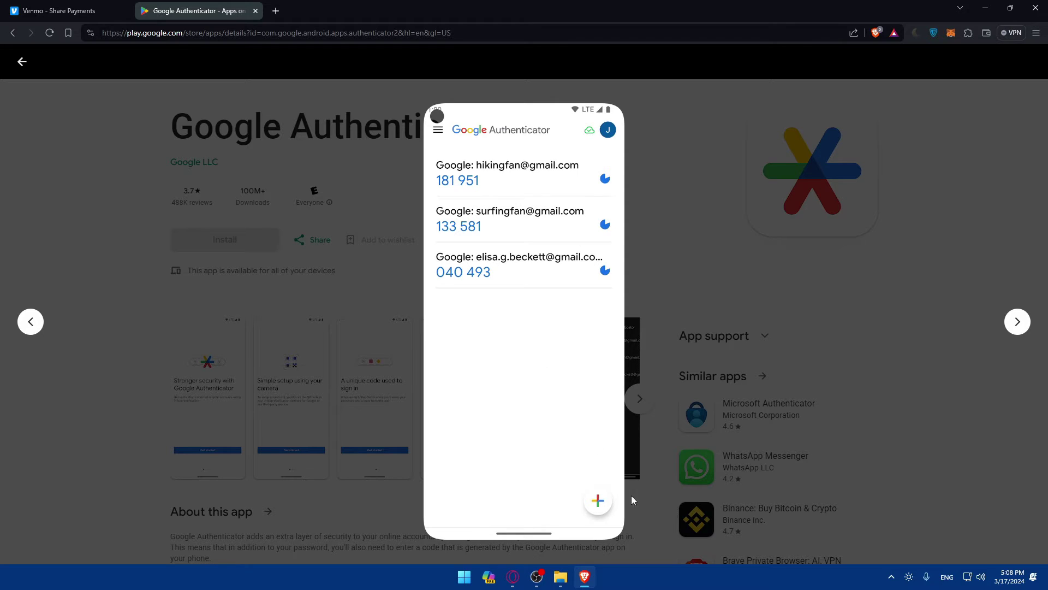
{"action": "left_click", "coordinate": [86, 15]}
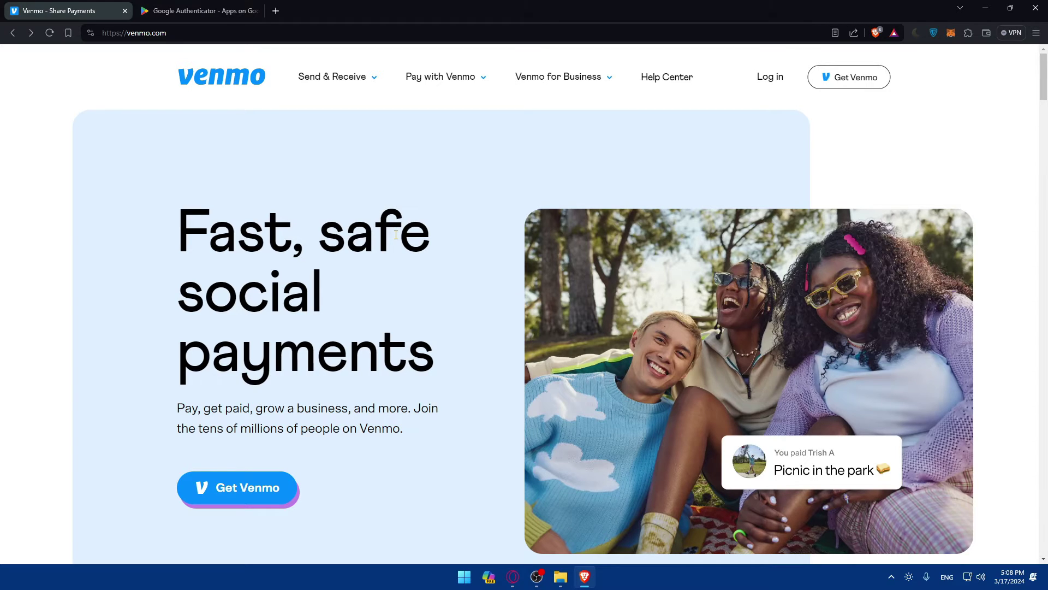
{"action": "left_click", "coordinate": [174, 11]}
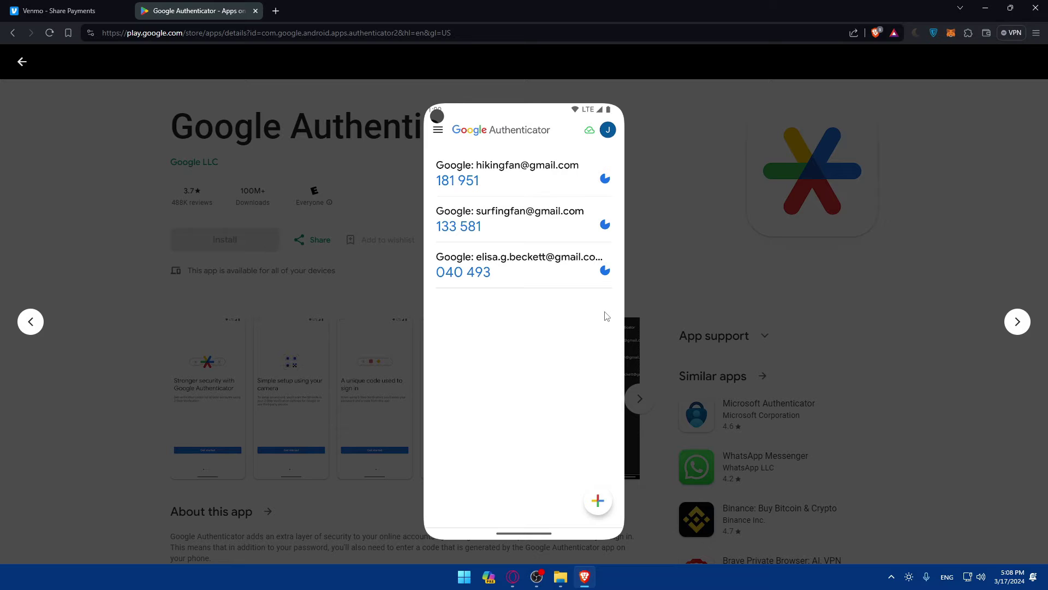
{"action": "left_click", "coordinate": [59, 11]}
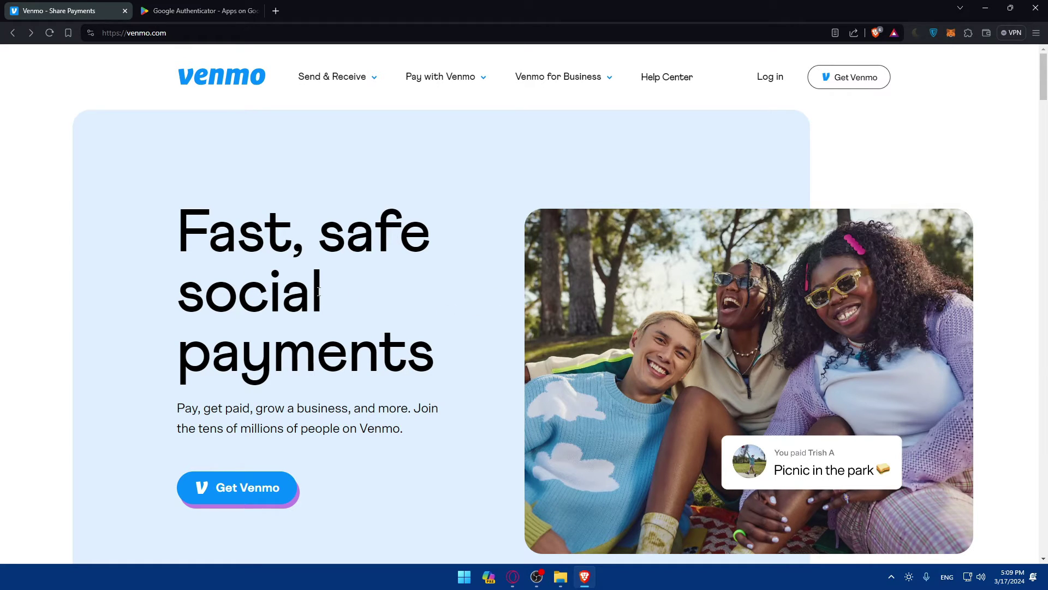
{"action": "key", "text": "ctrl+Tab"}
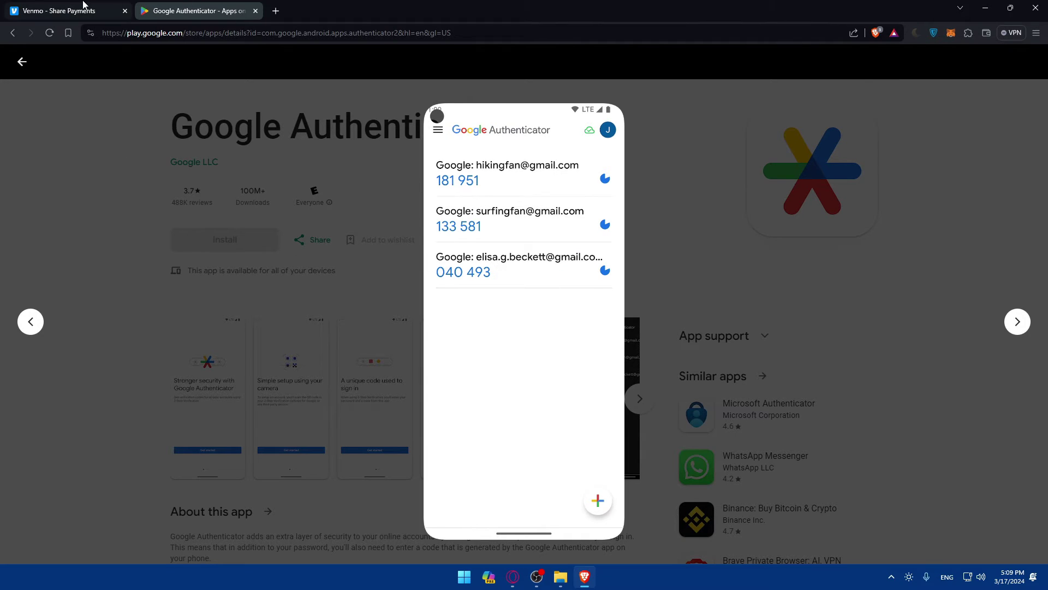
{"action": "key", "text": "ctrl+Tab"}
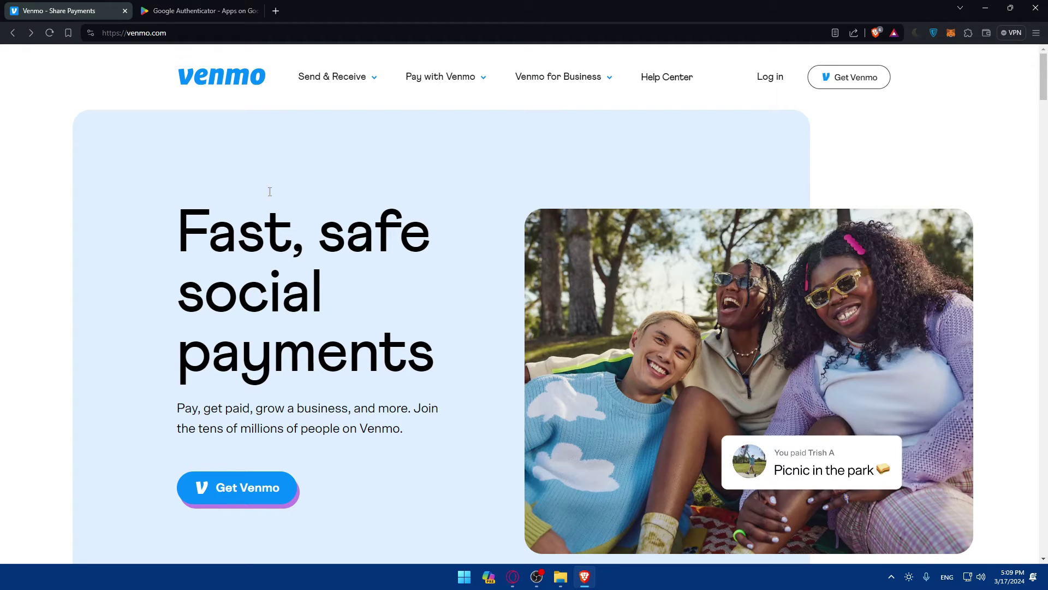
{"action": "key", "text": "ctrl+Tab"}
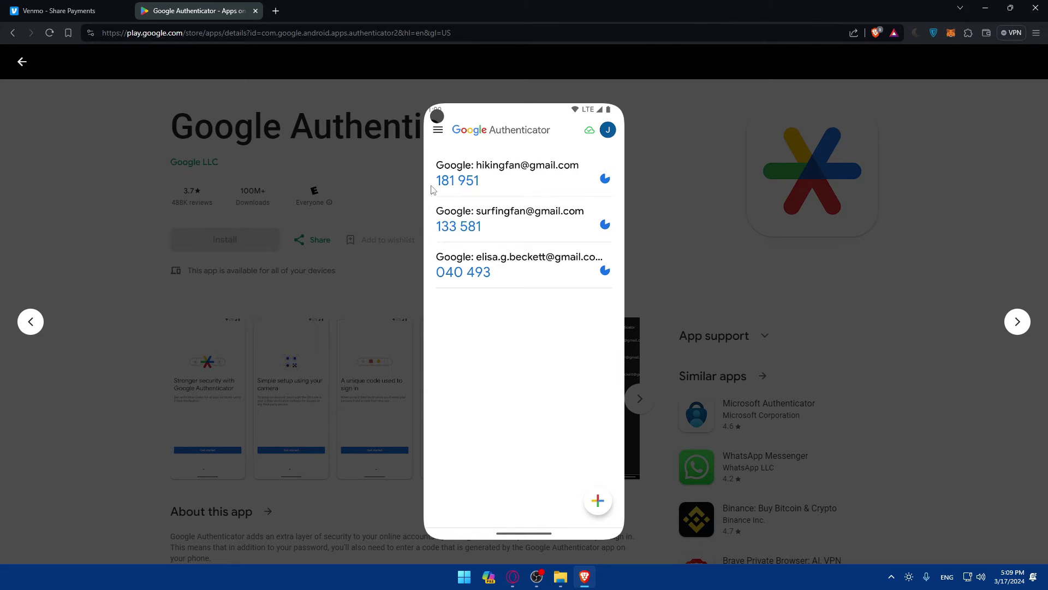
{"action": "left_click", "coordinate": [281, 14]}
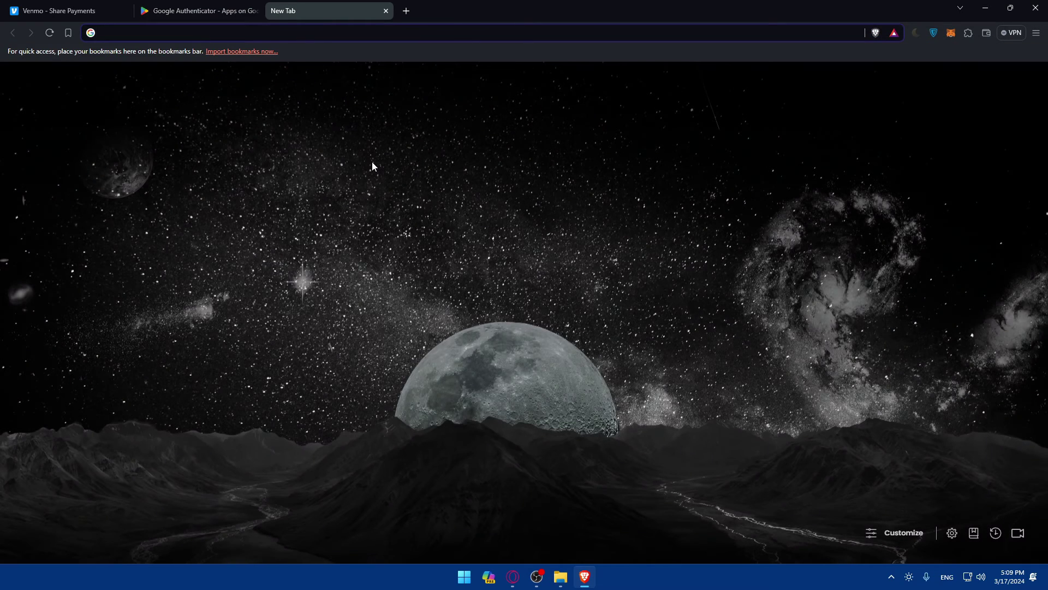
- Search 'enable 2fa on venmo' and open the CNET result in a background tab
{"action": "type", "text": "enable 2f"}
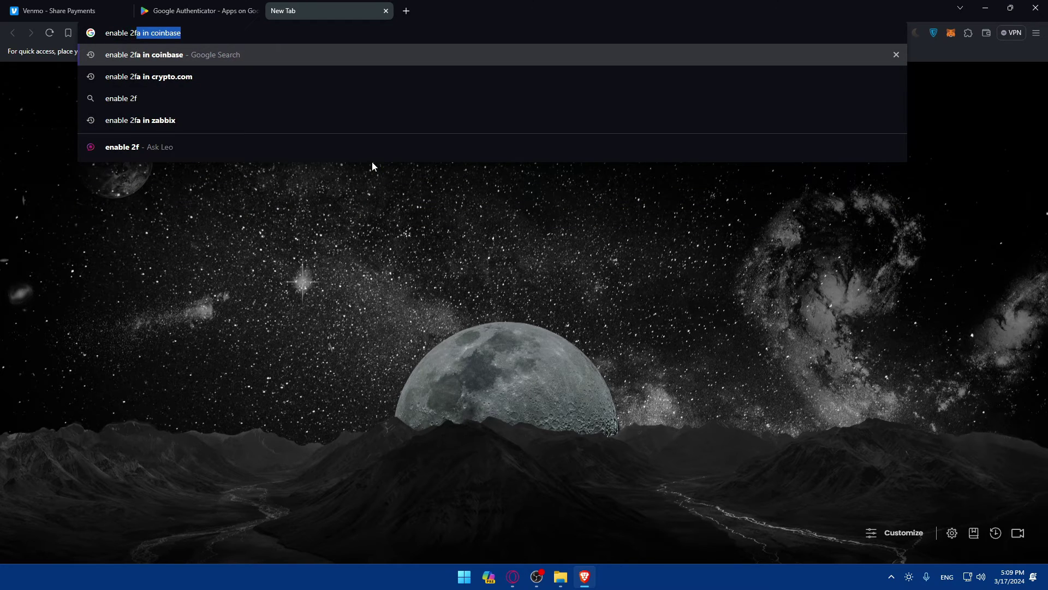
{"action": "type", "text": "a on "}
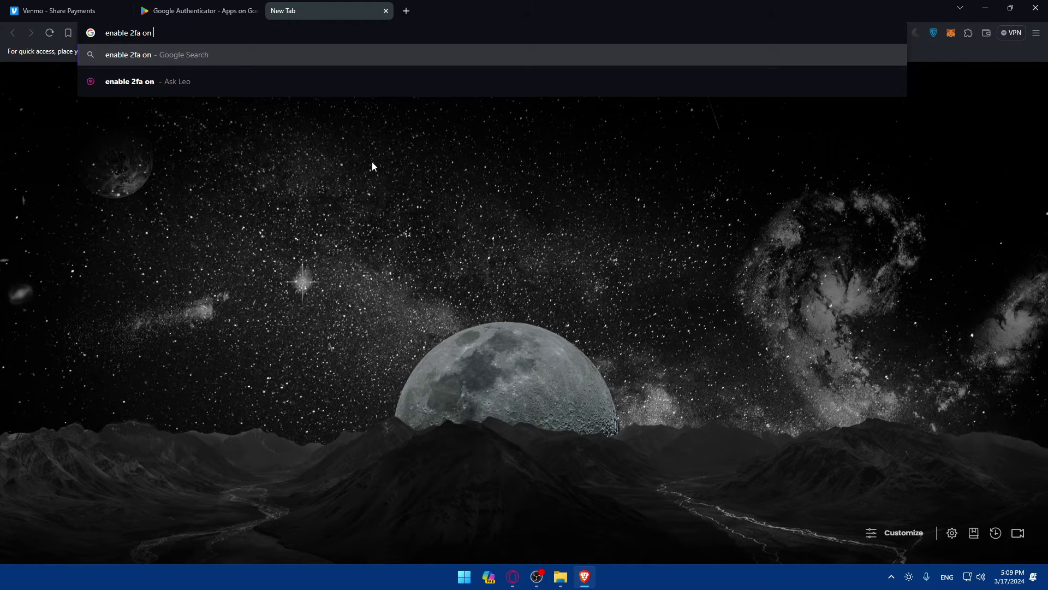
{"action": "type", "text": "venmo"}
{"action": "key", "text": "Return"}
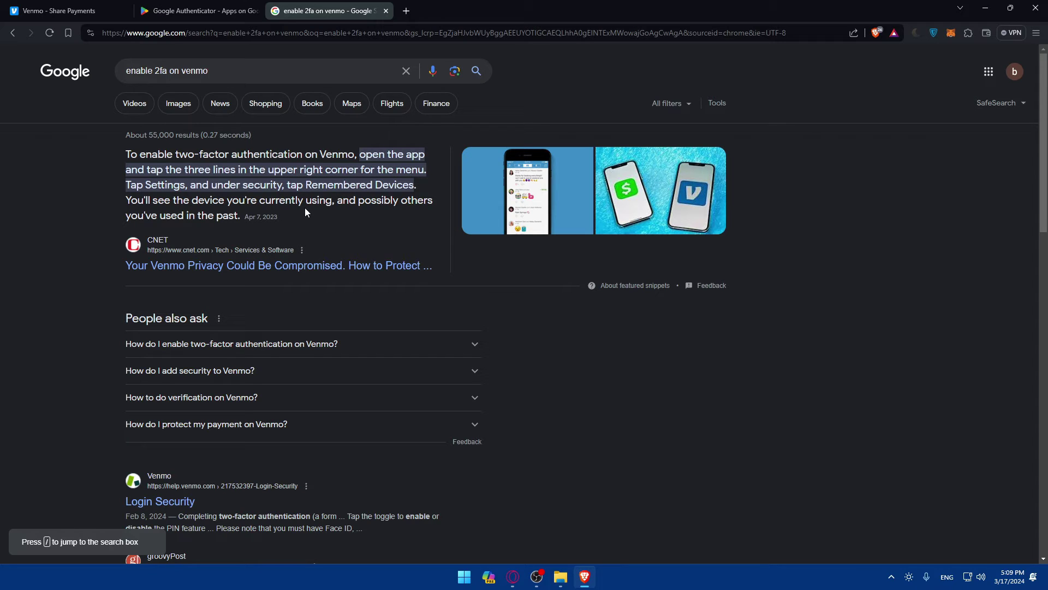
{"action": "scroll", "coordinate": [333, 213], "scroll_direction": "down", "scroll_amount": 2}
{"action": "middle_click", "coordinate": [290, 178]}
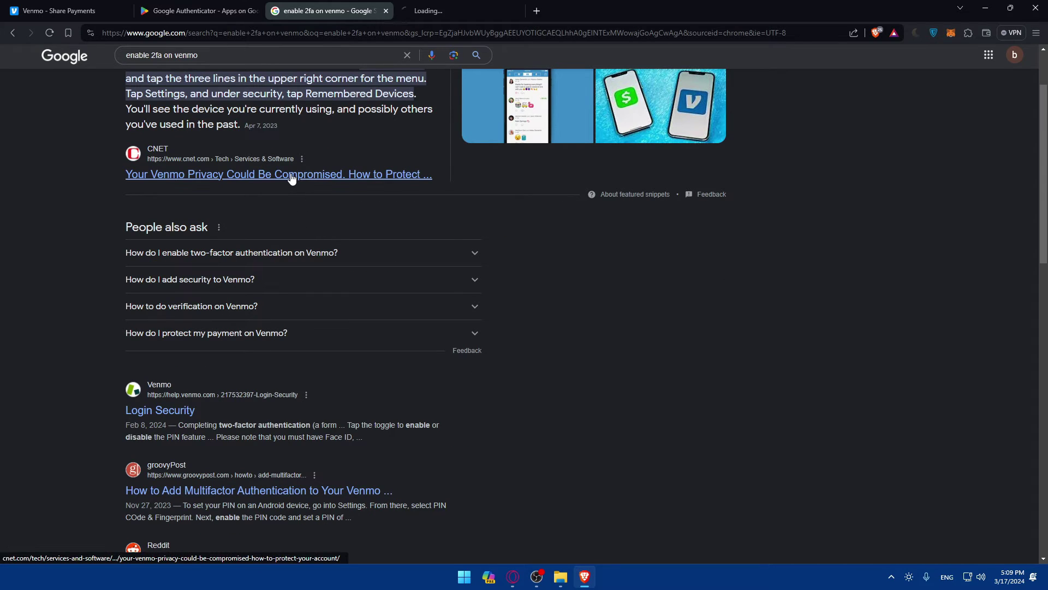
- Revise the query to two-factor authentication and open the groovyPost result in a background tab
{"action": "left_click", "coordinate": [163, 56]}
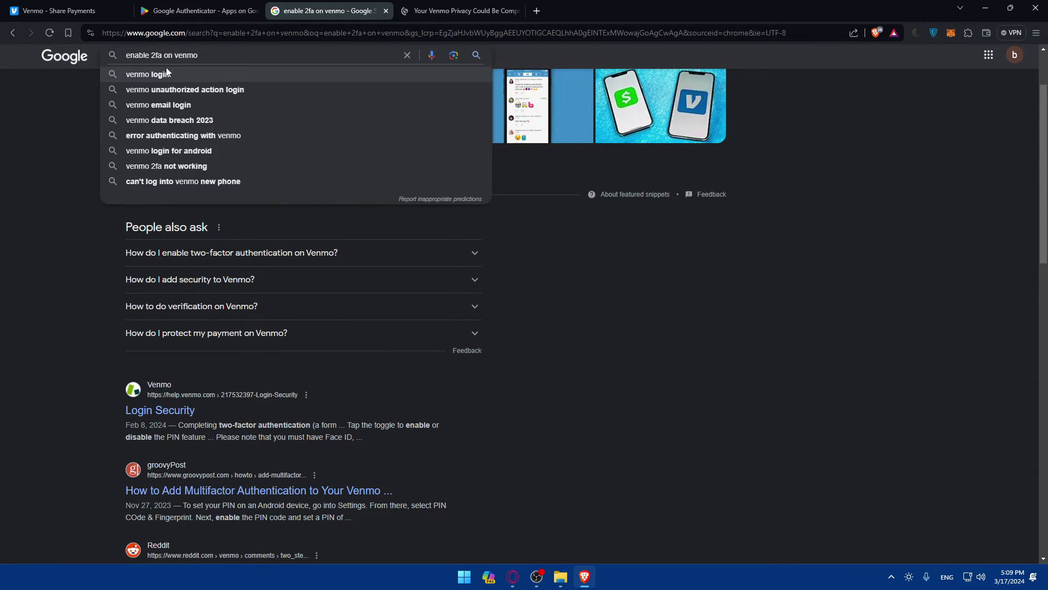
{"action": "key", "text": "BackSpace"}
{"action": "key", "text": "BackSpace"}
{"action": "type", "text": "factor au"}
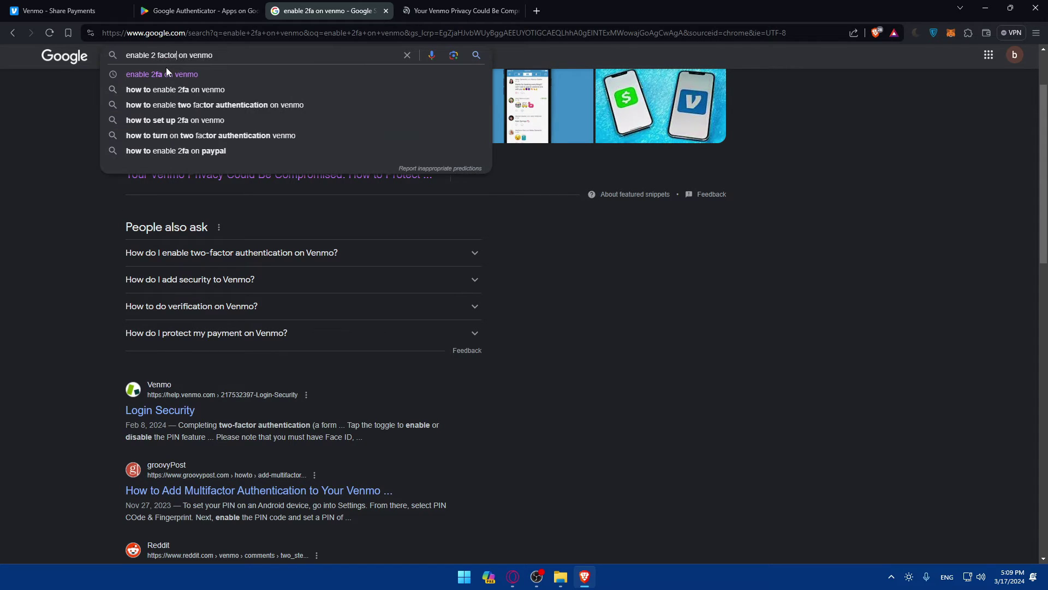
{"action": "type", "text": "thincation"}
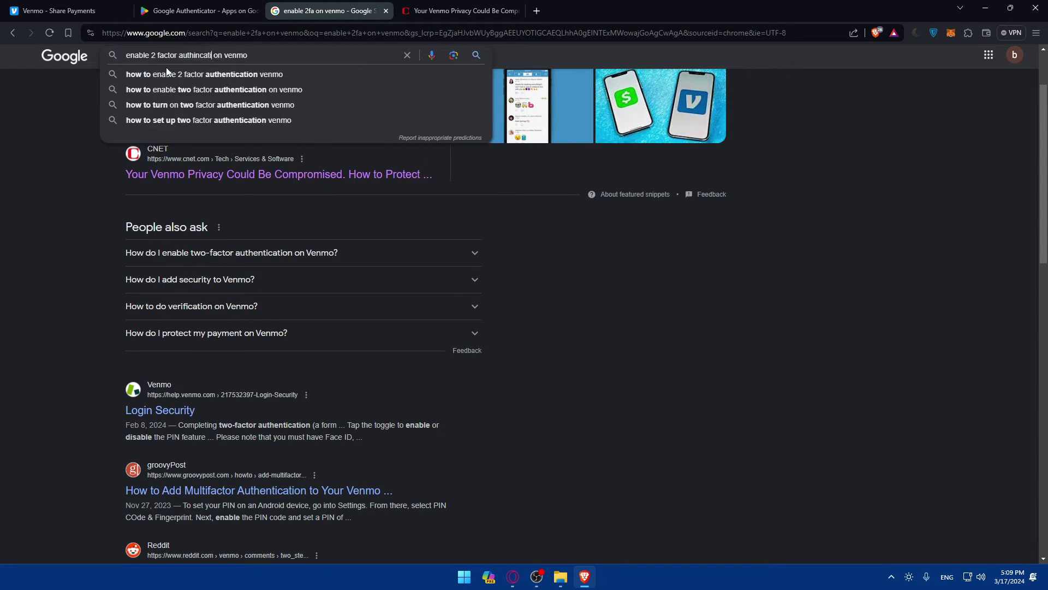
{"action": "key", "text": "Return"}
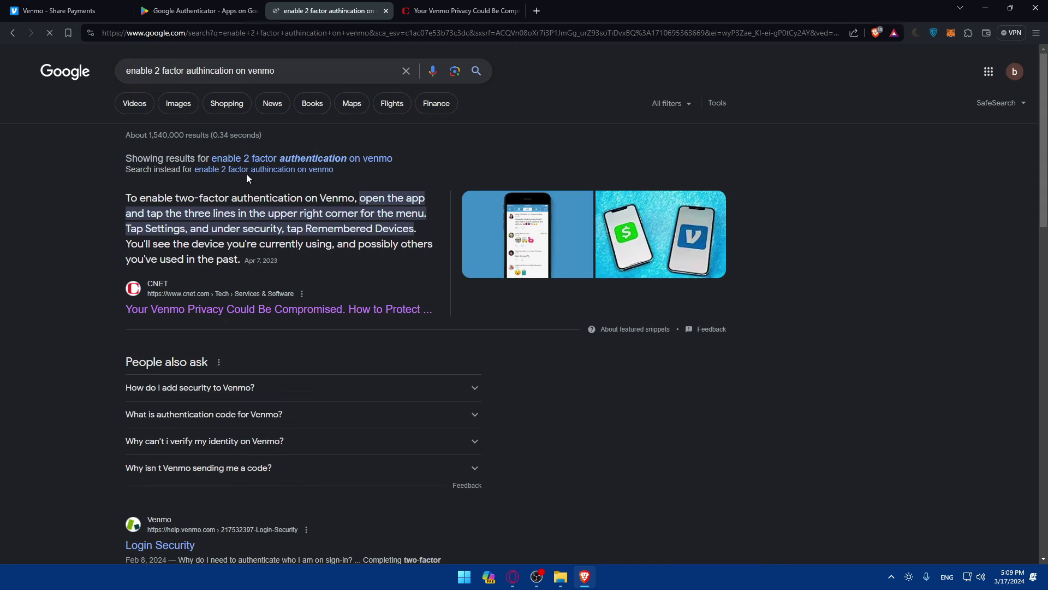
{"action": "scroll", "coordinate": [288, 230], "scroll_direction": "down", "scroll_amount": 3}
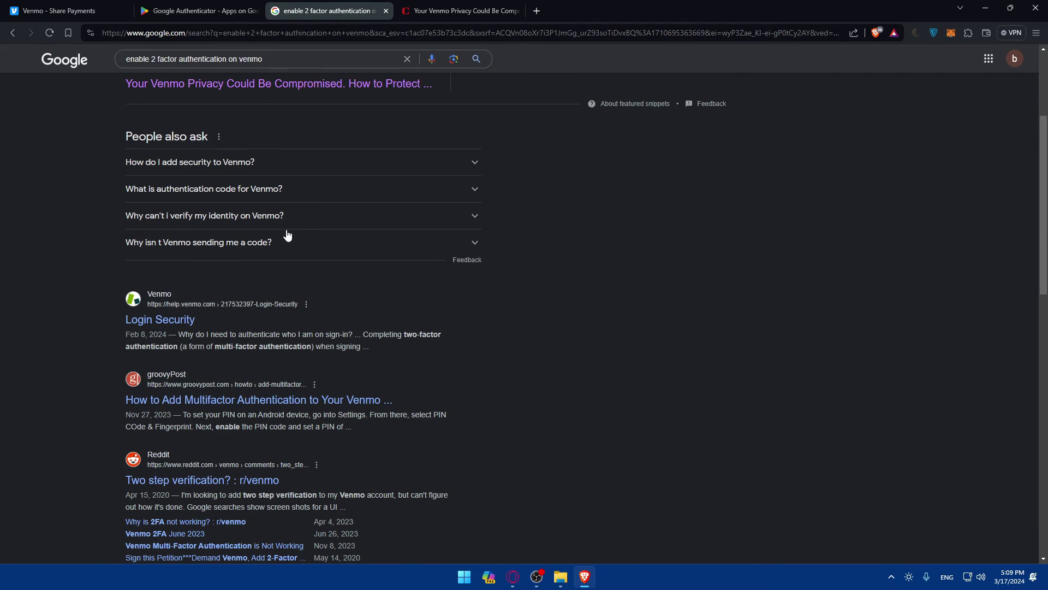
{"action": "middle_click", "coordinate": [280, 400]}
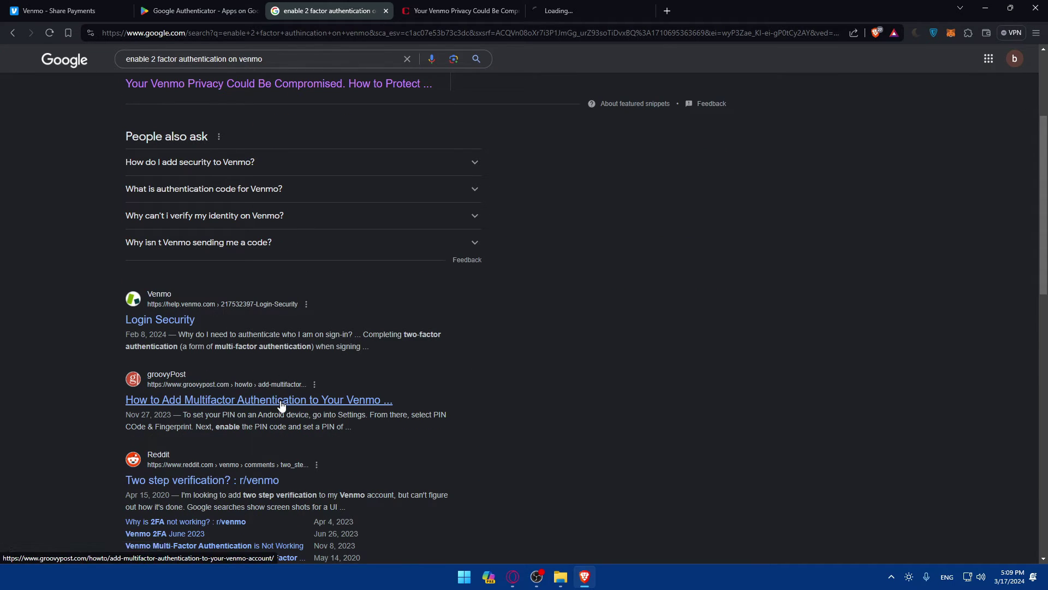
- Switch to the CNET Venmo privacy article and scroll through it
{"action": "scroll", "coordinate": [281, 401], "scroll_direction": "down", "scroll_amount": 2}
{"action": "scroll", "coordinate": [280, 400], "scroll_direction": "down", "scroll_amount": 3}
{"action": "scroll", "coordinate": [280, 398], "scroll_direction": "up", "scroll_amount": 6}
{"action": "left_click", "coordinate": [458, 10]}
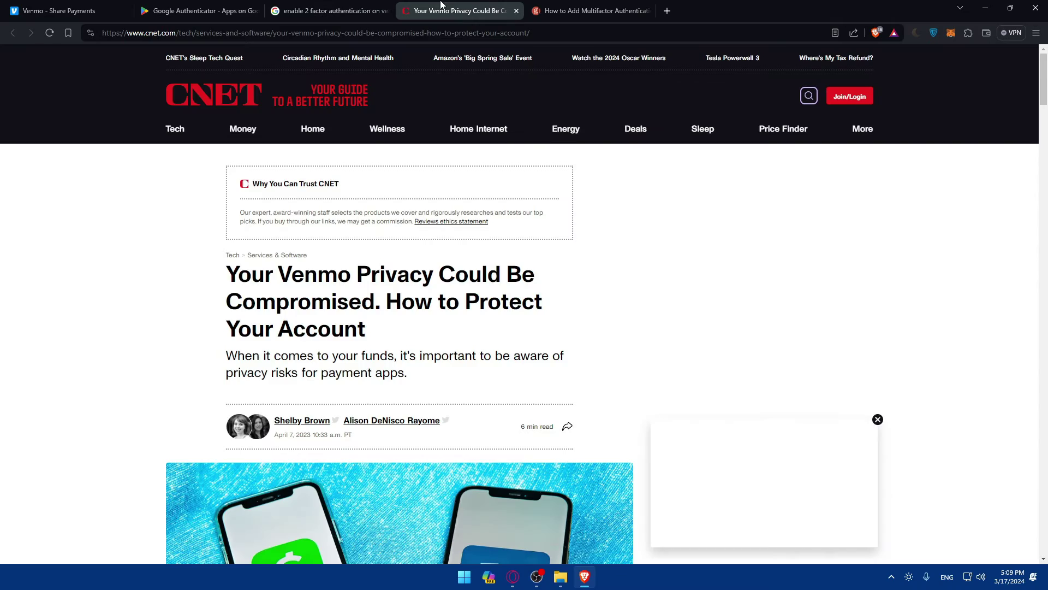
{"action": "scroll", "coordinate": [492, 262], "scroll_direction": "down", "scroll_amount": 3}
{"action": "scroll", "coordinate": [199, 296], "scroll_direction": "down", "scroll_amount": 8}
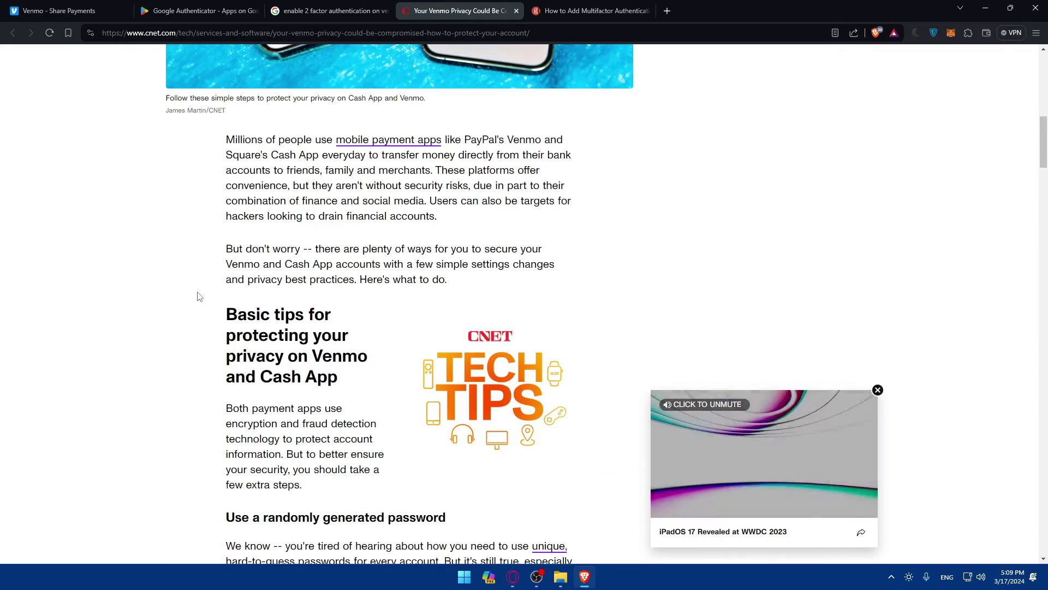
{"action": "scroll", "coordinate": [199, 297], "scroll_direction": "down", "scroll_amount": 20}
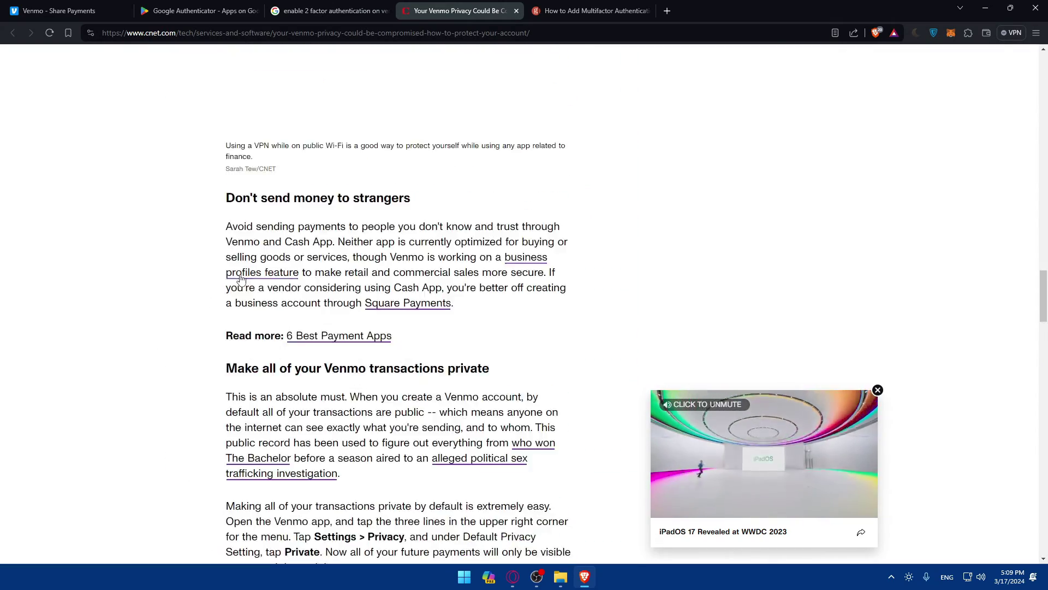
{"action": "scroll", "coordinate": [256, 273], "scroll_direction": "down", "scroll_amount": 20}
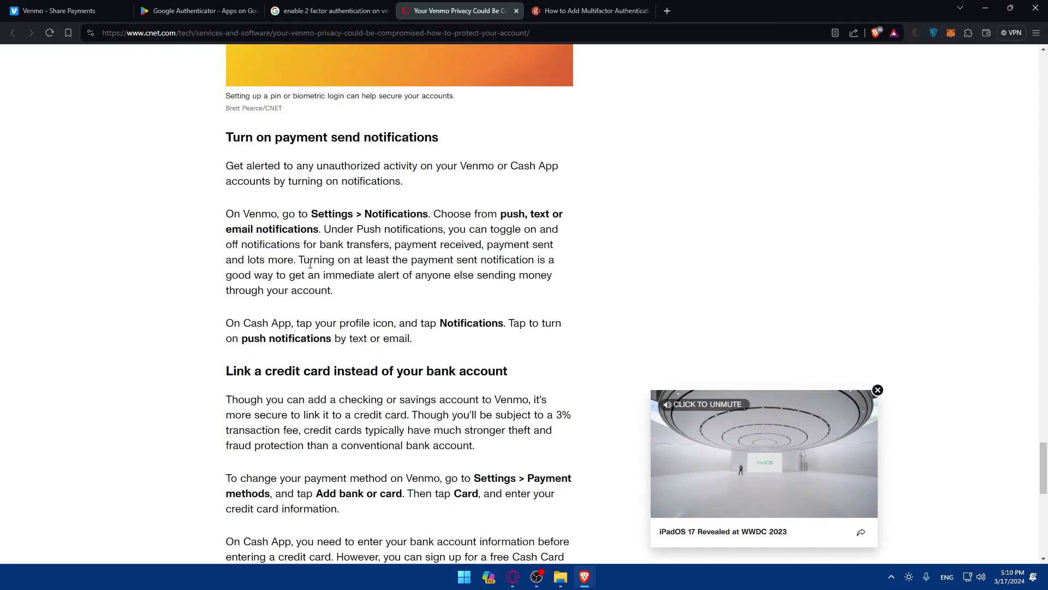
{"action": "scroll", "coordinate": [309, 268], "scroll_direction": "down", "scroll_amount": 8}
{"action": "scroll", "coordinate": [402, 187], "scroll_direction": "up", "scroll_amount": 8}
{"action": "key", "text": "ctrl+w"}
{"action": "scroll", "coordinate": [429, 254], "scroll_direction": "down", "scroll_amount": 9}
{"action": "scroll", "coordinate": [426, 253], "scroll_direction": "up", "scroll_amount": 2}
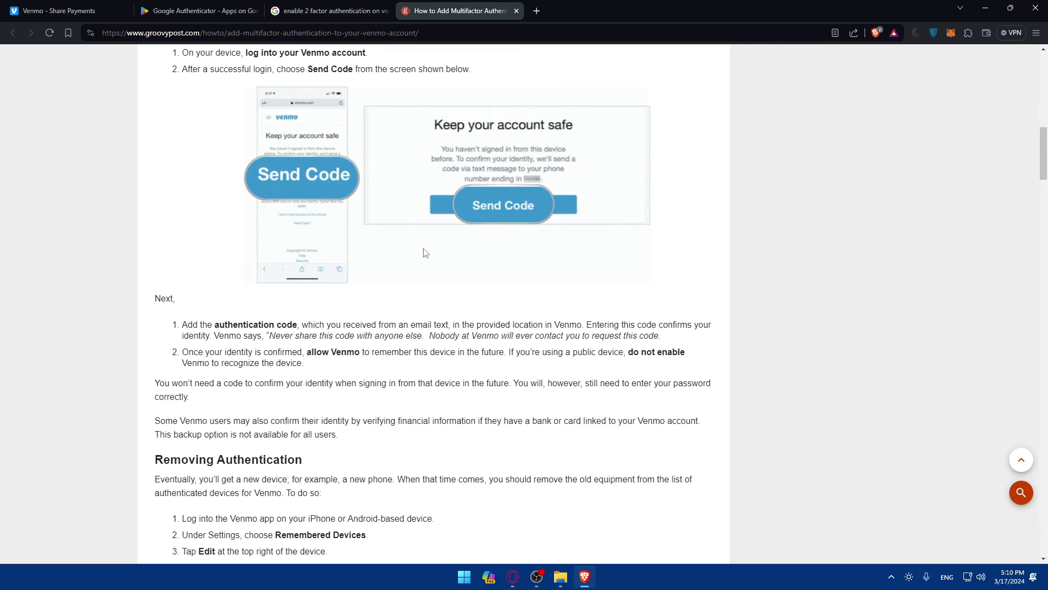
{"action": "scroll", "coordinate": [425, 253], "scroll_direction": "down", "scroll_amount": 10}
{"action": "scroll", "coordinate": [425, 253], "scroll_direction": "up", "scroll_amount": 5}
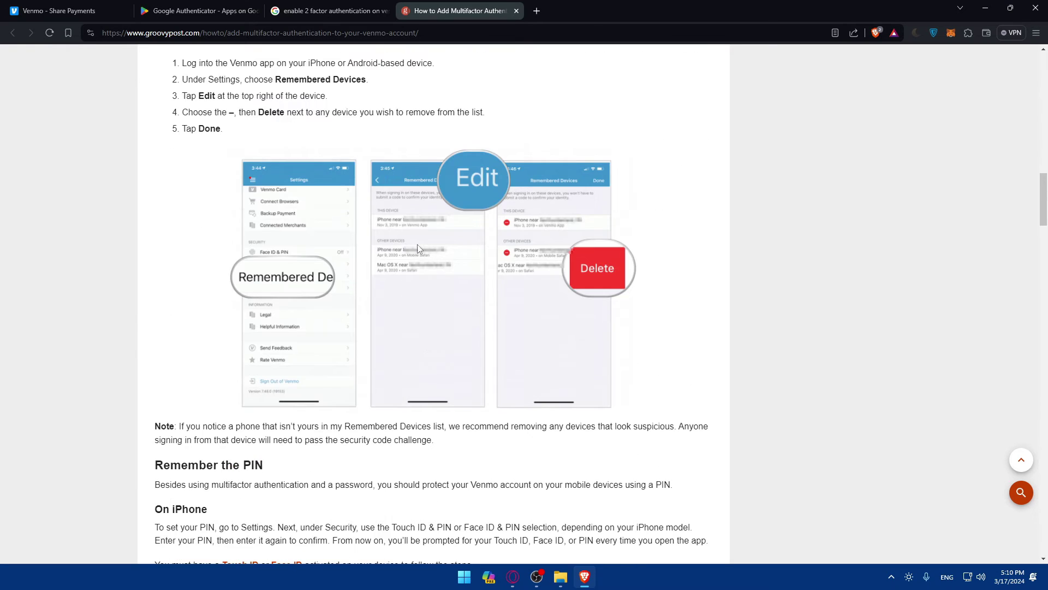
{"action": "scroll", "coordinate": [370, 262], "scroll_direction": "down", "scroll_amount": 2}
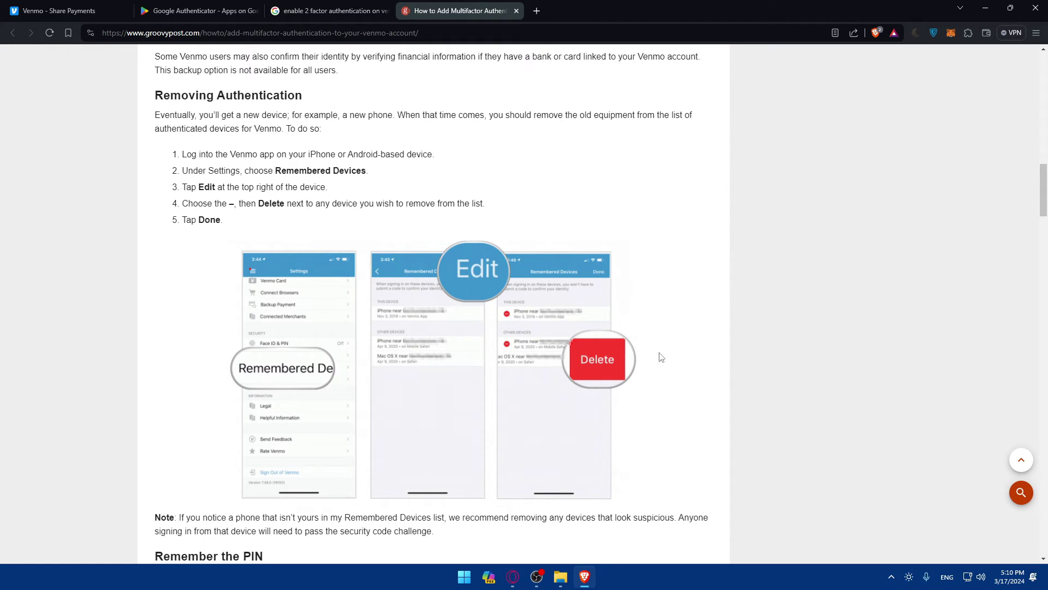
{"action": "left_click_drag", "start_coordinate": [303, 97], "coordinate": [154, 53]}
{"action": "left_click", "coordinate": [149, 97]}
{"action": "scroll", "coordinate": [461, 312], "scroll_direction": "down", "scroll_amount": 3}
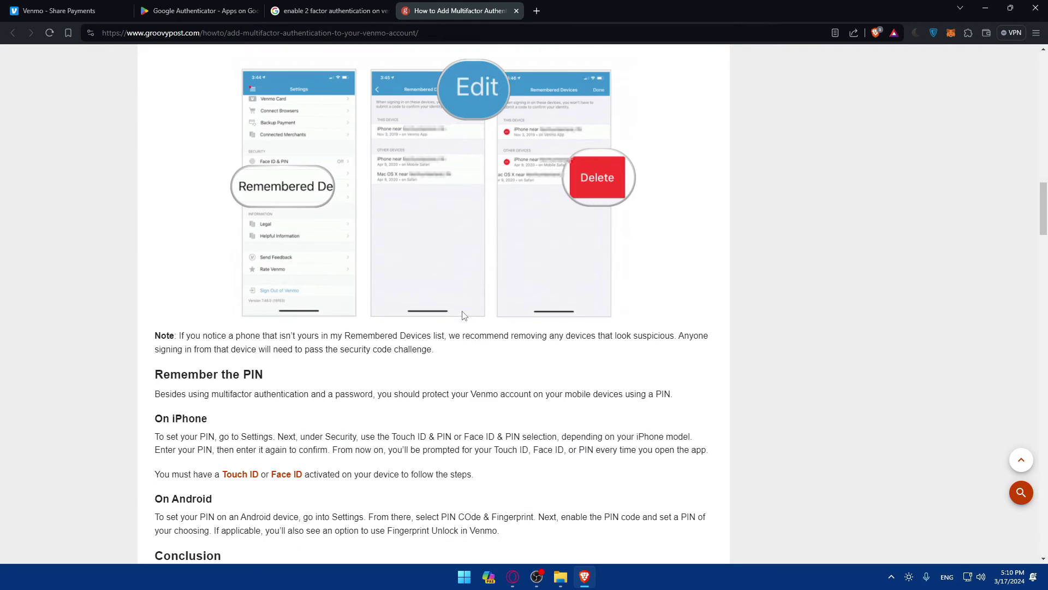
{"action": "scroll", "coordinate": [463, 315], "scroll_direction": "up", "scroll_amount": 12}
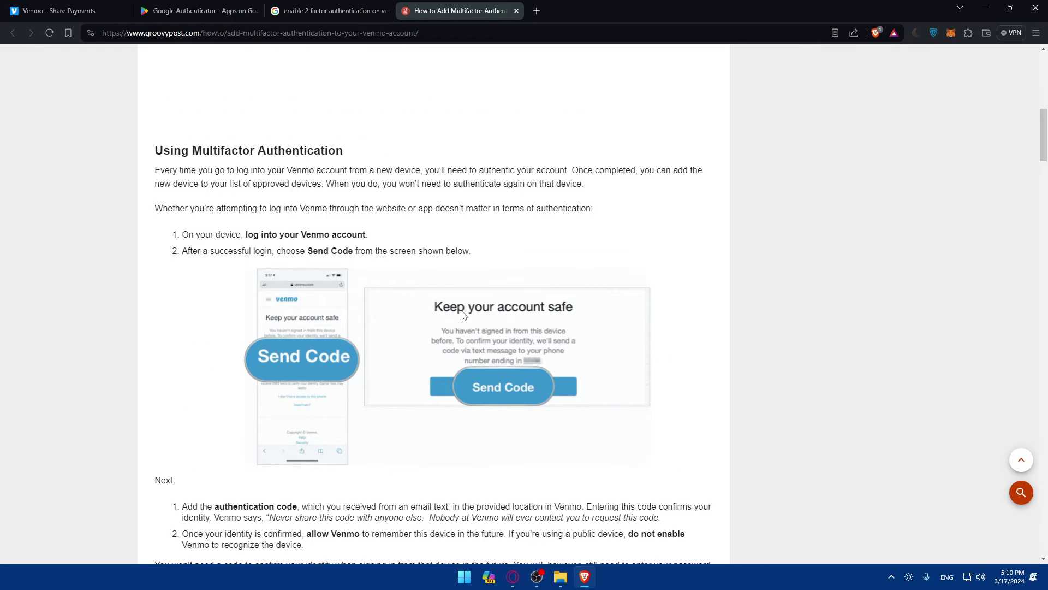
{"action": "scroll", "coordinate": [382, 298], "scroll_direction": "up", "scroll_amount": 3}
{"action": "scroll", "coordinate": [224, 268], "scroll_direction": "down", "scroll_amount": 2}
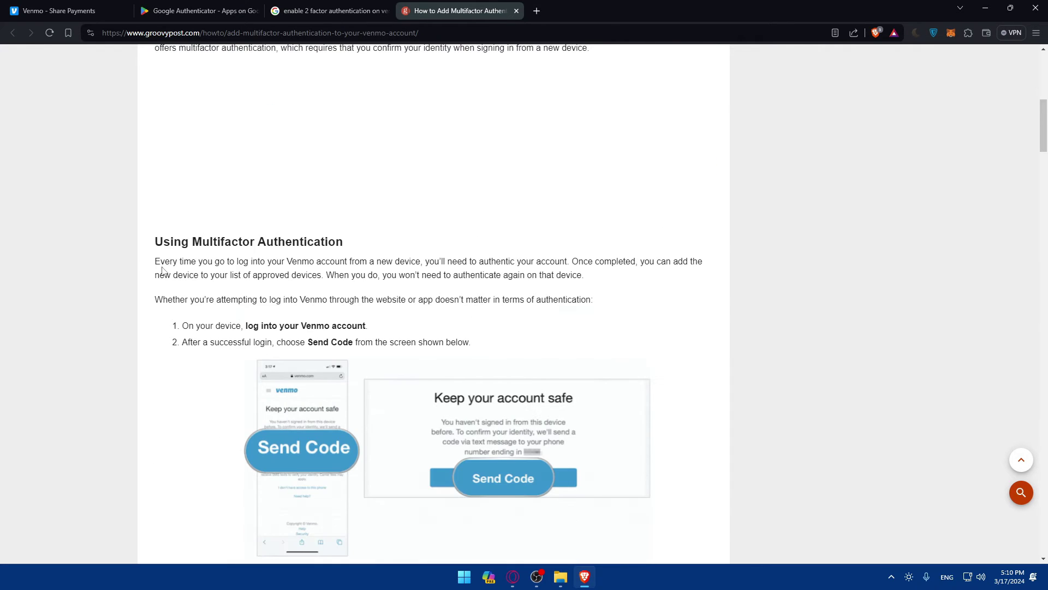
{"action": "left_click_drag", "start_coordinate": [153, 240], "coordinate": [339, 239]}
{"action": "left_click", "coordinate": [341, 239]}
{"action": "scroll", "coordinate": [275, 255], "scroll_direction": "down", "scroll_amount": 6}
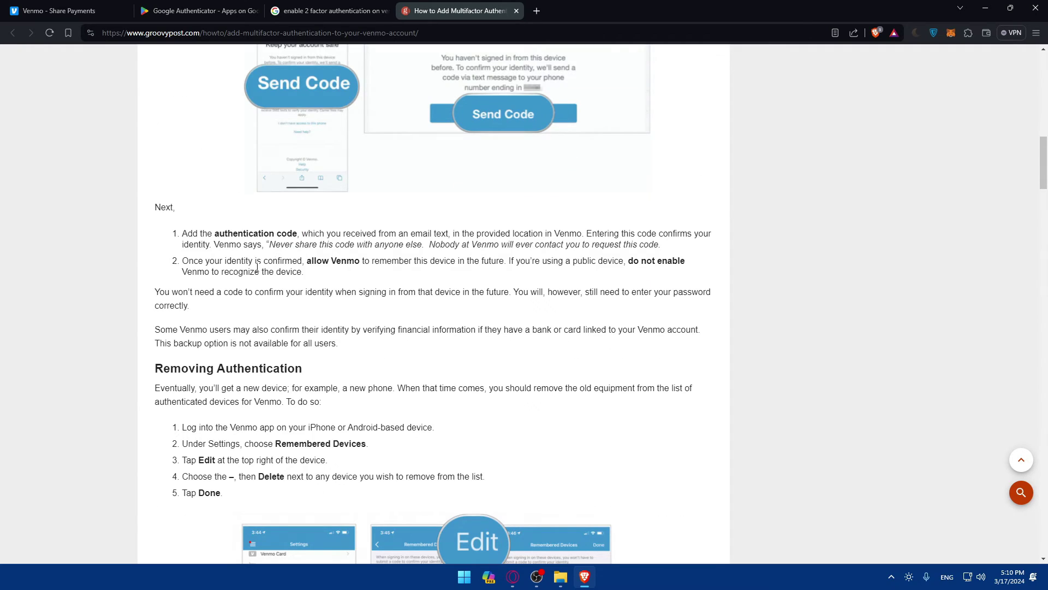
{"action": "scroll", "coordinate": [275, 255], "scroll_direction": "down", "scroll_amount": 10}
{"action": "scroll", "coordinate": [246, 268], "scroll_direction": "down", "scroll_amount": 20}
{"action": "scroll", "coordinate": [252, 263], "scroll_direction": "down", "scroll_amount": 10}
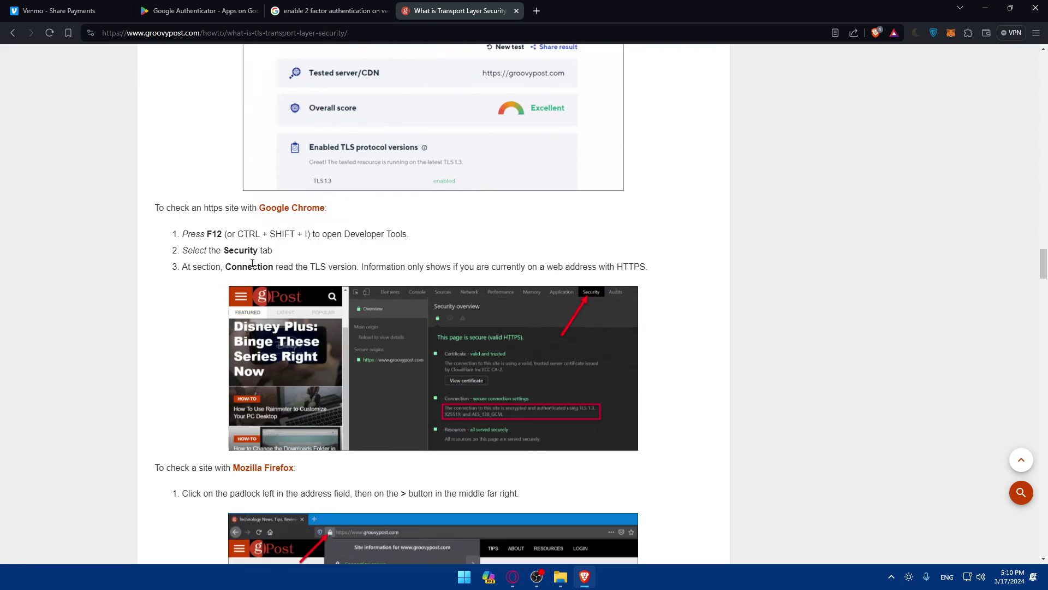
{"action": "scroll", "coordinate": [252, 268], "scroll_direction": "up", "scroll_amount": 20}
{"action": "scroll", "coordinate": [252, 268], "scroll_direction": "up", "scroll_amount": 15}
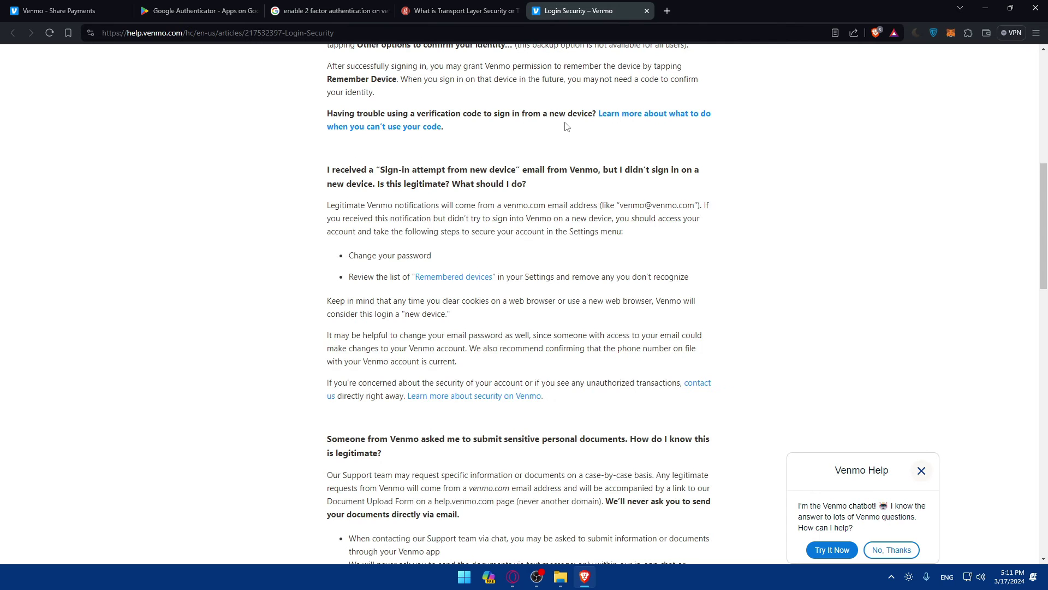
- Scroll through the Venmo Login Security help article, then return to the Google Authenticator listing
{"action": "scroll", "coordinate": [567, 127], "scroll_direction": "up", "scroll_amount": 2}
{"action": "scroll", "coordinate": [573, 153], "scroll_direction": "down", "scroll_amount": 10}
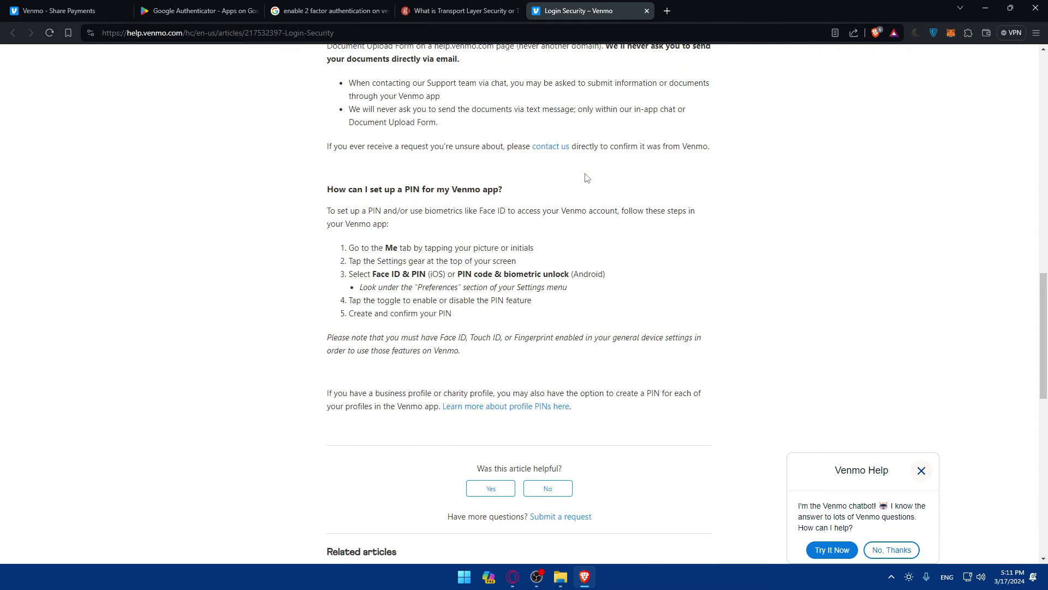
{"action": "scroll", "coordinate": [579, 175], "scroll_direction": "up", "scroll_amount": 6}
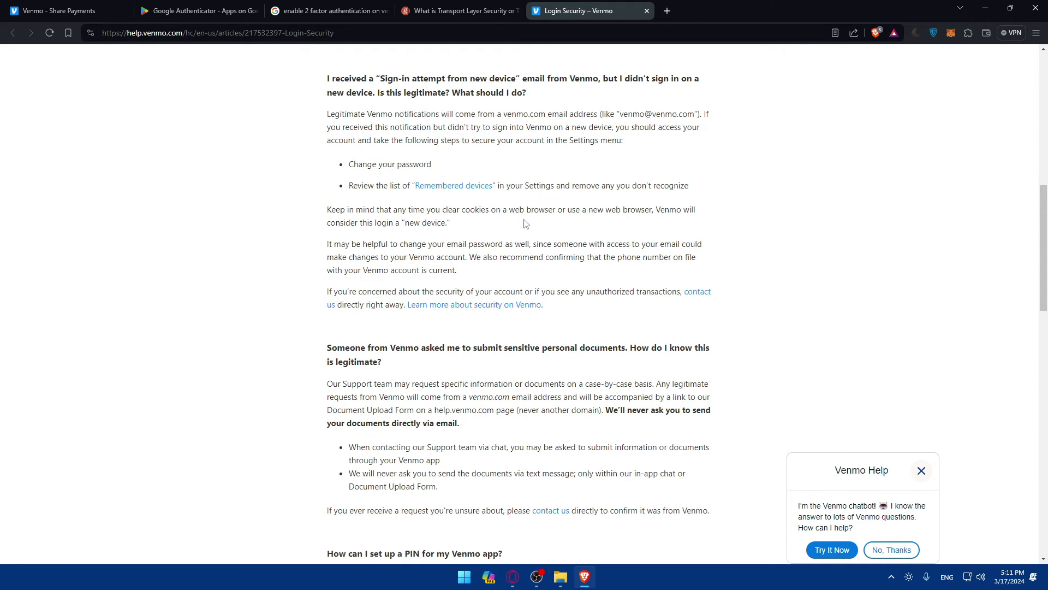
{"action": "scroll", "coordinate": [533, 231], "scroll_direction": "down", "scroll_amount": 3}
{"action": "scroll", "coordinate": [502, 292], "scroll_direction": "up", "scroll_amount": 5}
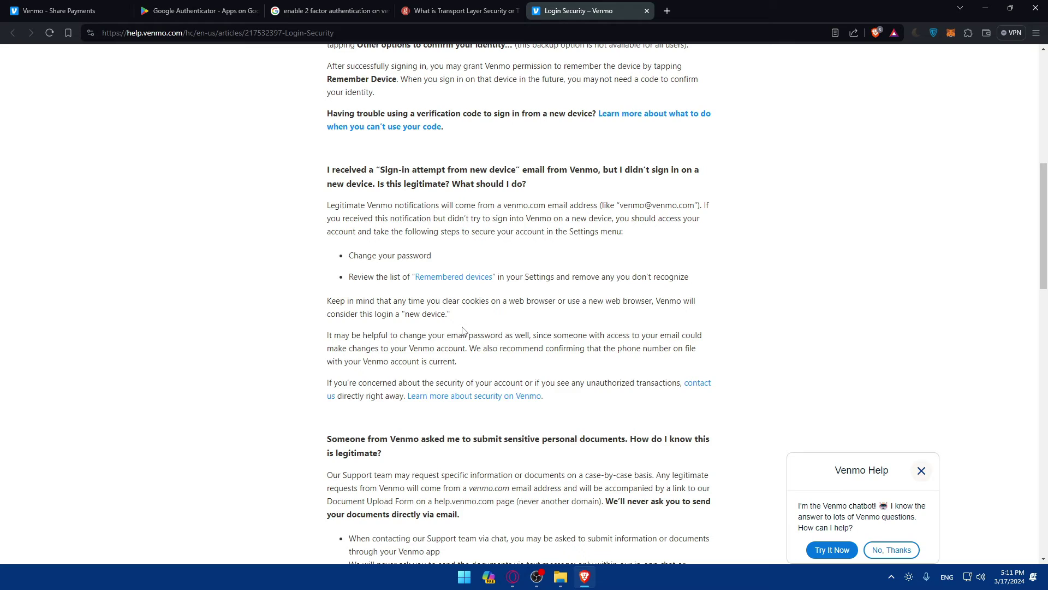
{"action": "left_click", "coordinate": [221, 7]}
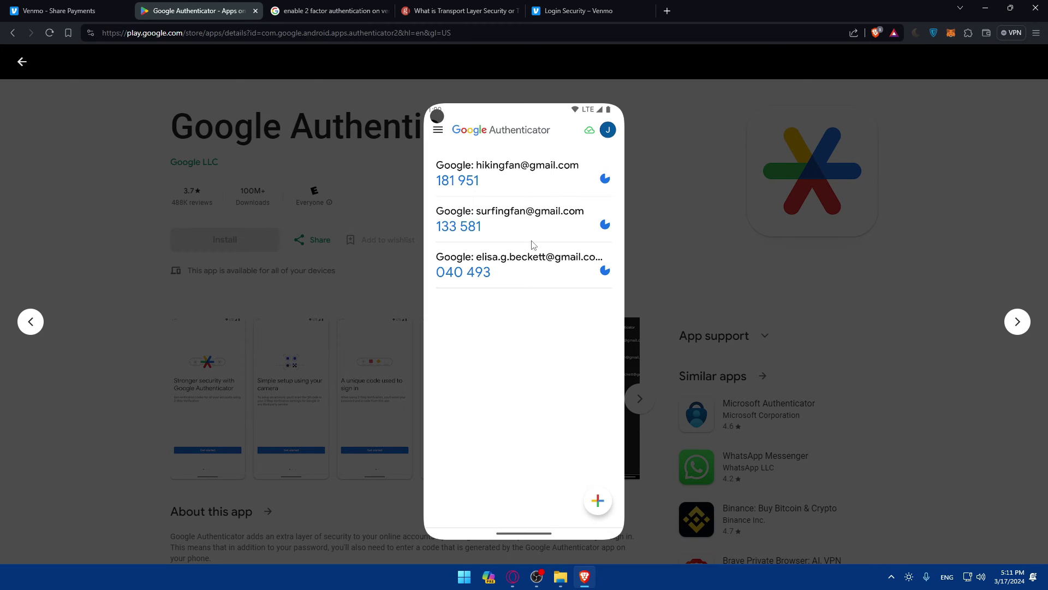
{"action": "left_click", "coordinate": [568, 8]}
{"action": "scroll", "coordinate": [496, 277], "scroll_direction": "up", "scroll_amount": 3}
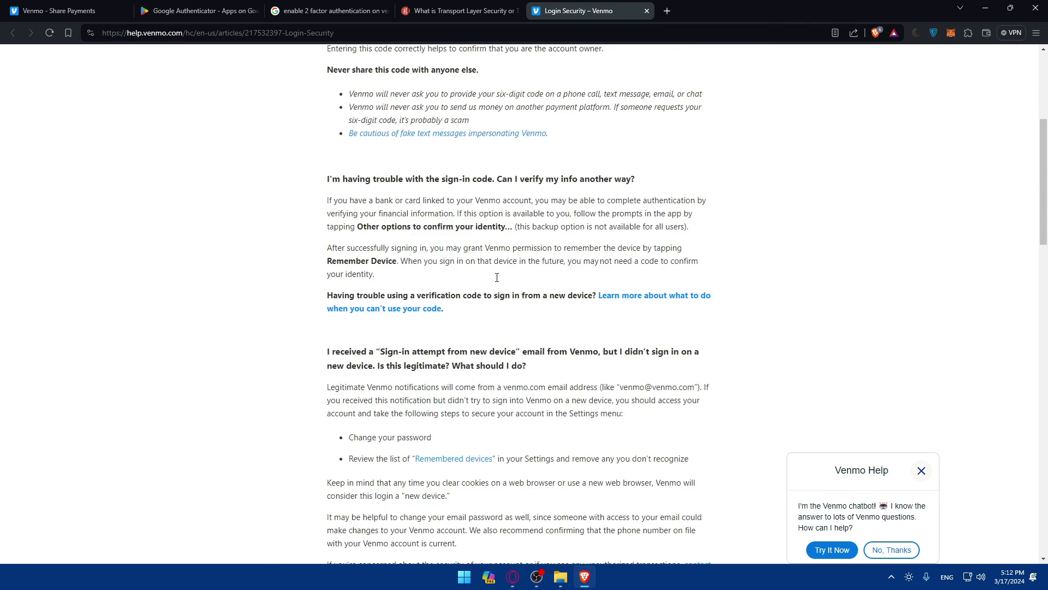
{"action": "scroll", "coordinate": [497, 277], "scroll_direction": "up", "scroll_amount": 3}
{"action": "left_click", "coordinate": [443, 8]}
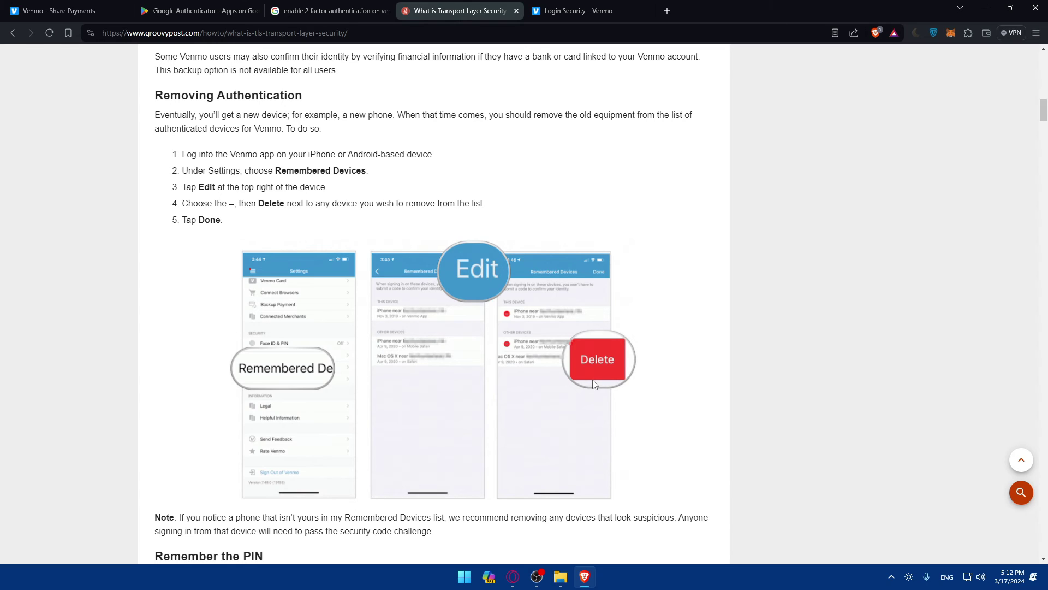
{"action": "left_click", "coordinate": [196, 11]}
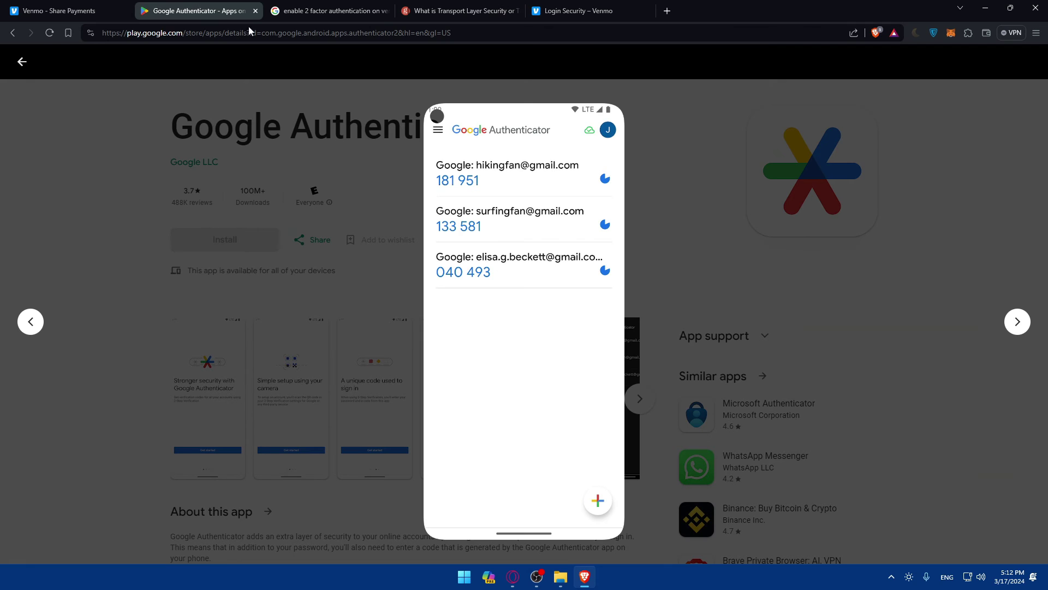